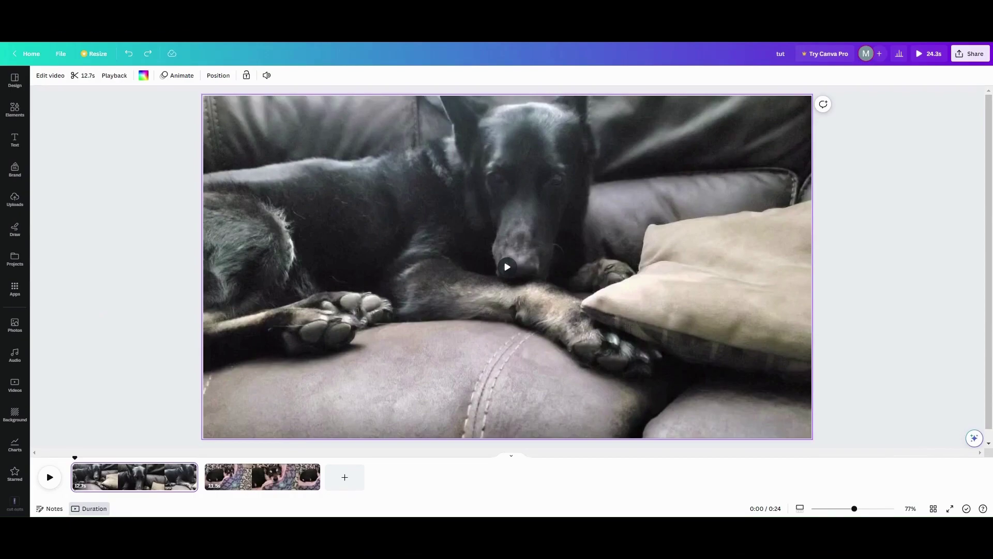
Split the first dog clip into two pages at the 0:03 mark
left_click(14, 202)
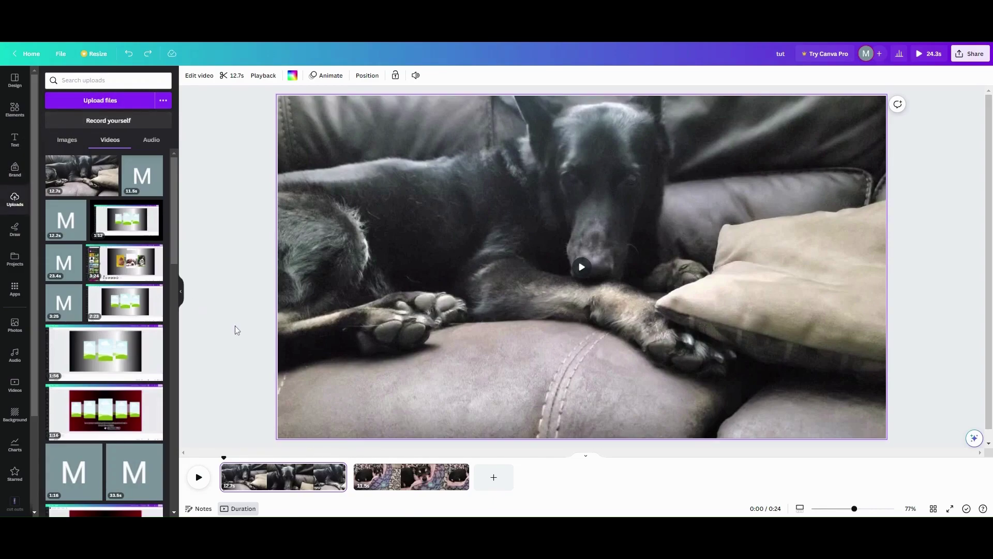
left_click(181, 291)
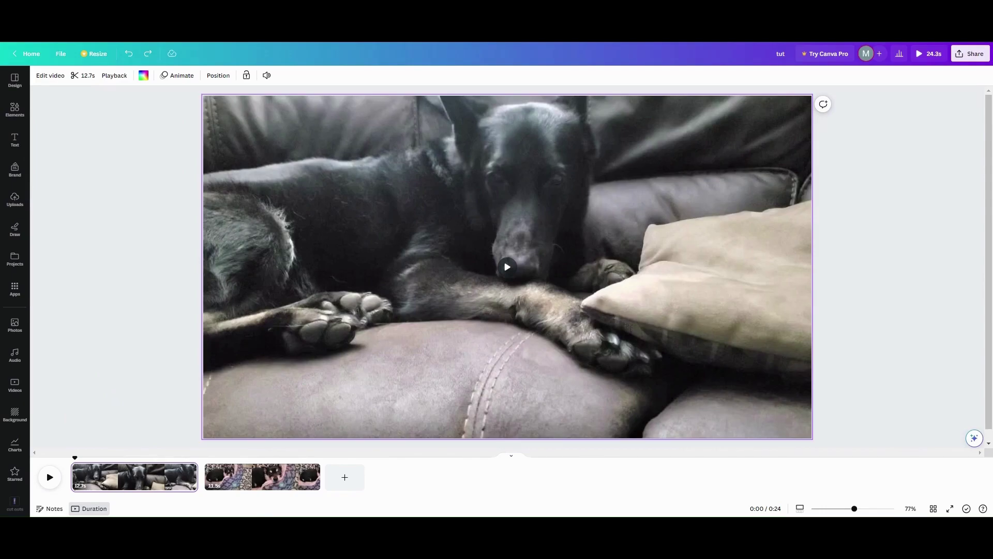
left_click(50, 483)
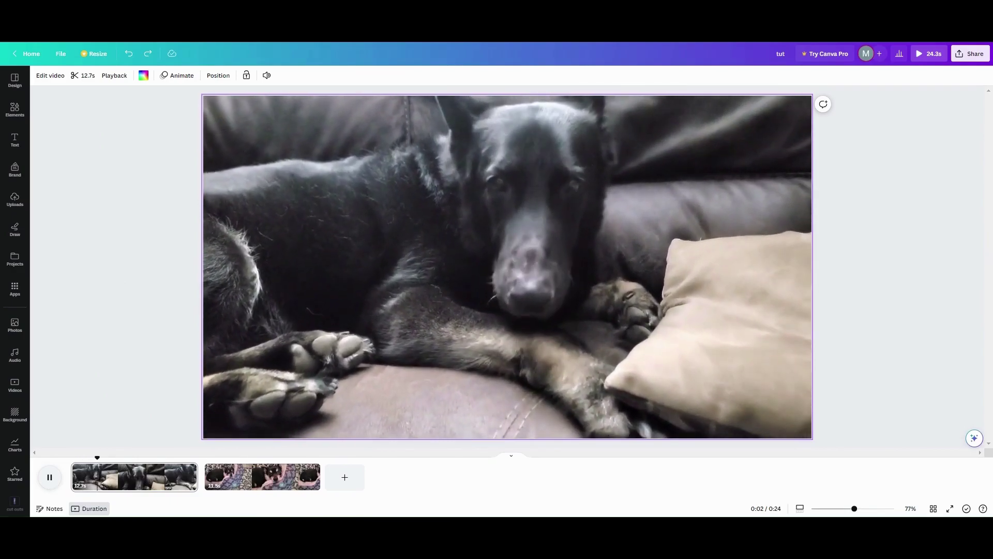
left_click(50, 481)
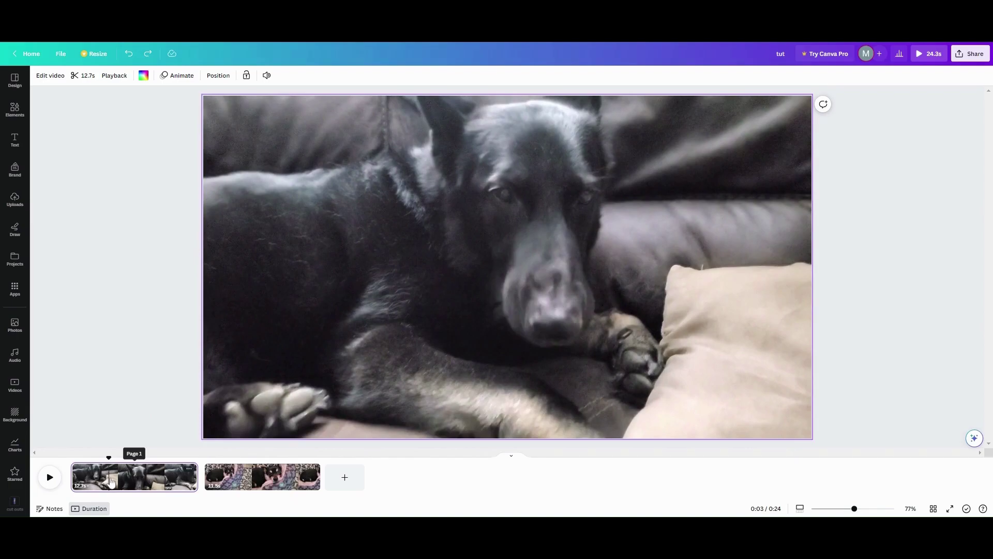
right_click(110, 482)
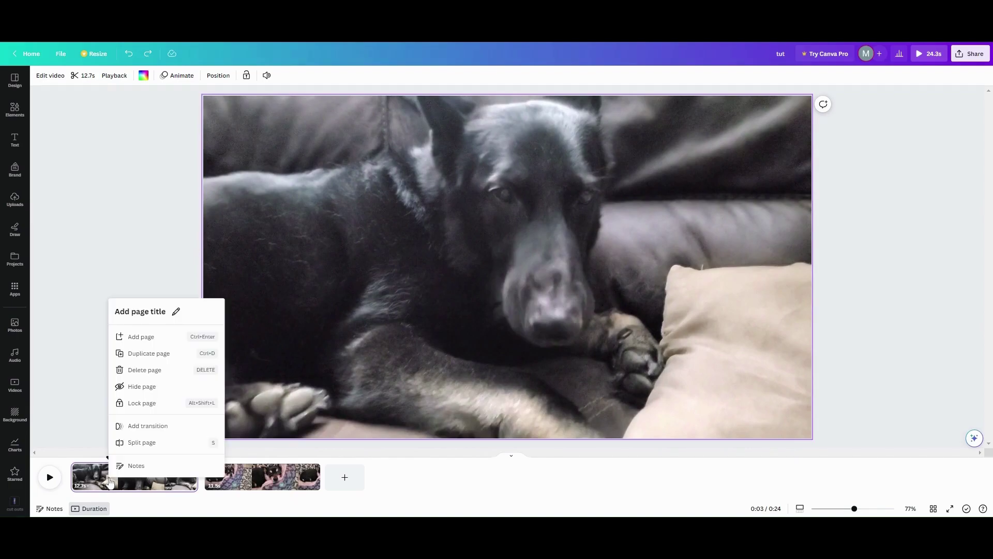
left_click(129, 442)
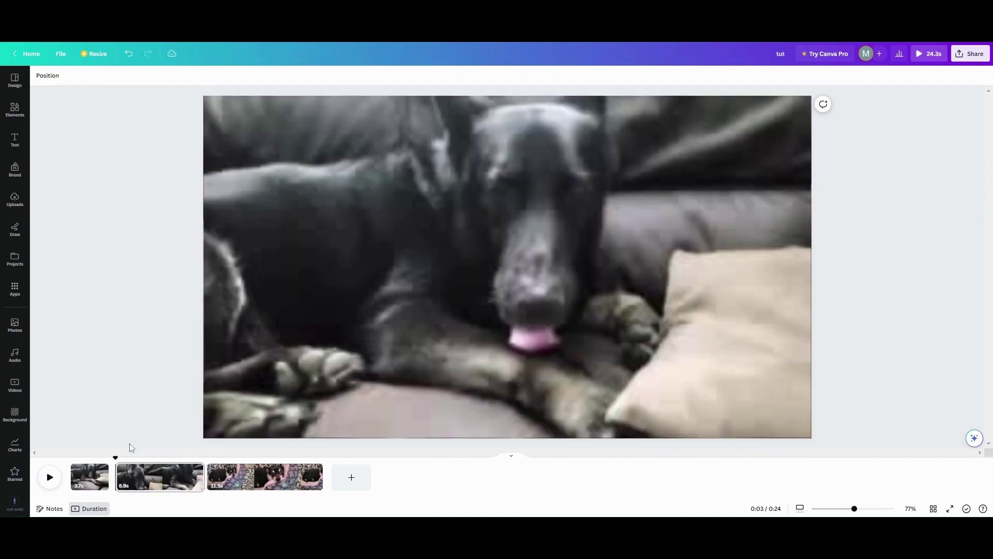
Split the 8.9s page into 1.2s and 7.7s pages and select the 1.2s page
left_click(52, 482)
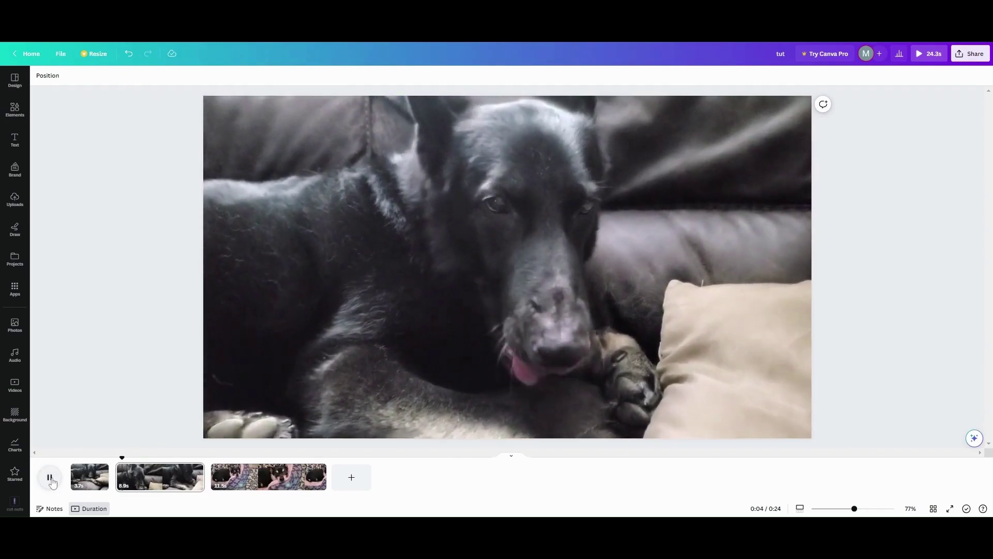
left_click(50, 479)
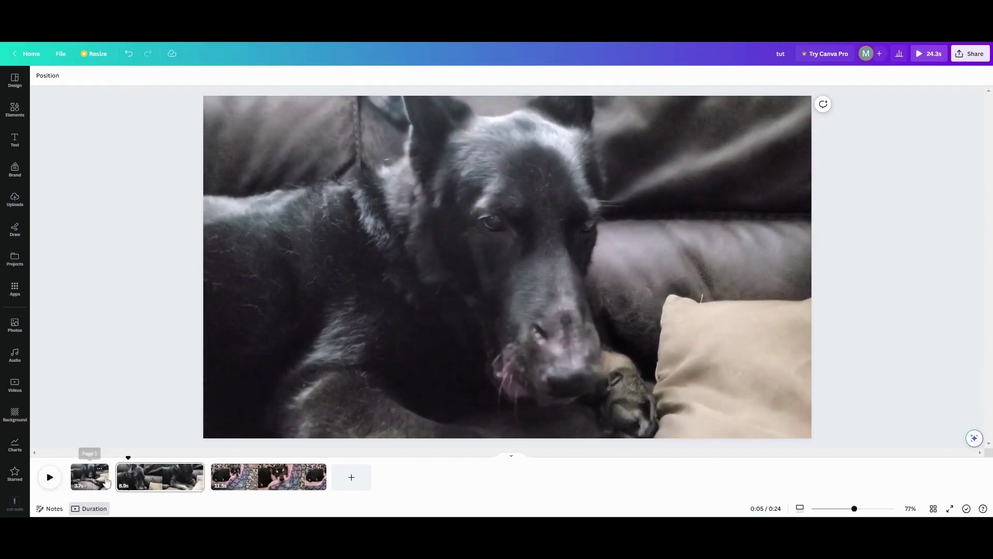
right_click(130, 486)
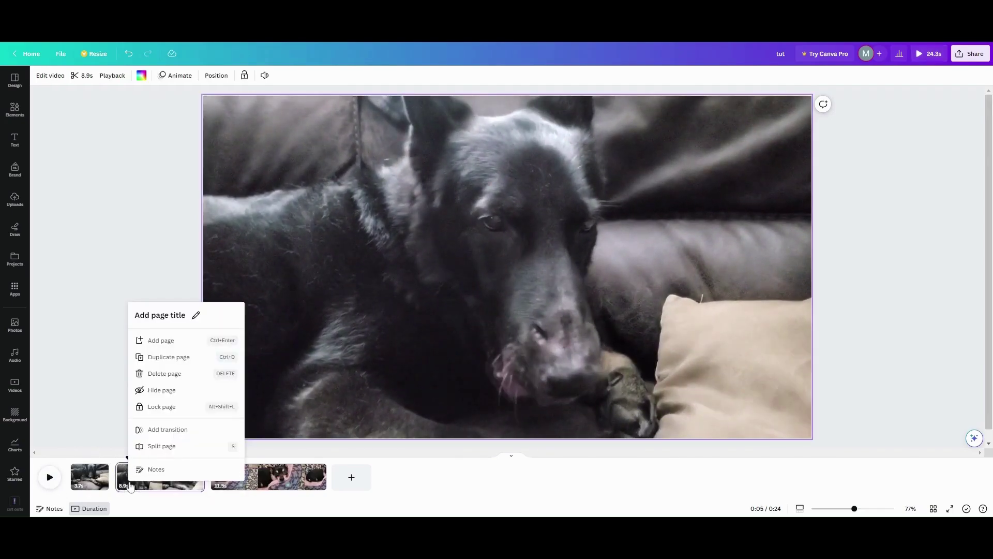
left_click(162, 446)
left_click(130, 482)
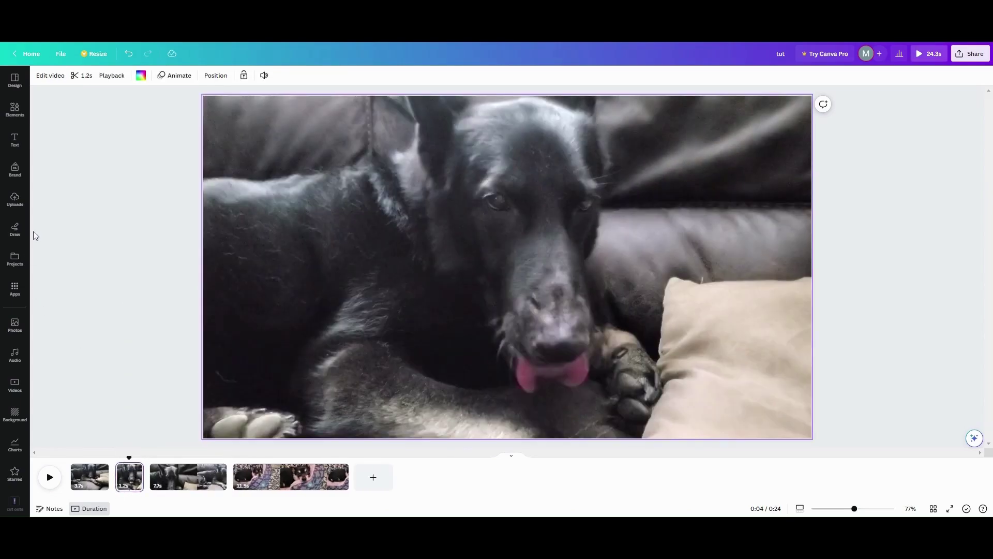
Add the white cartoon hen graphic from the chicken search and enlarge it slightly
left_click(5, 120)
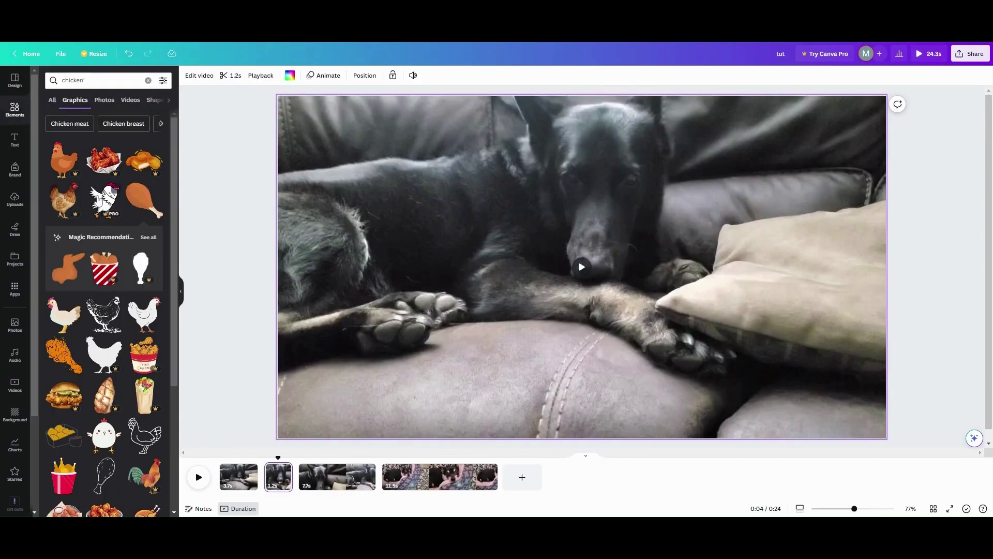
scroll(98, 199, "down", 2)
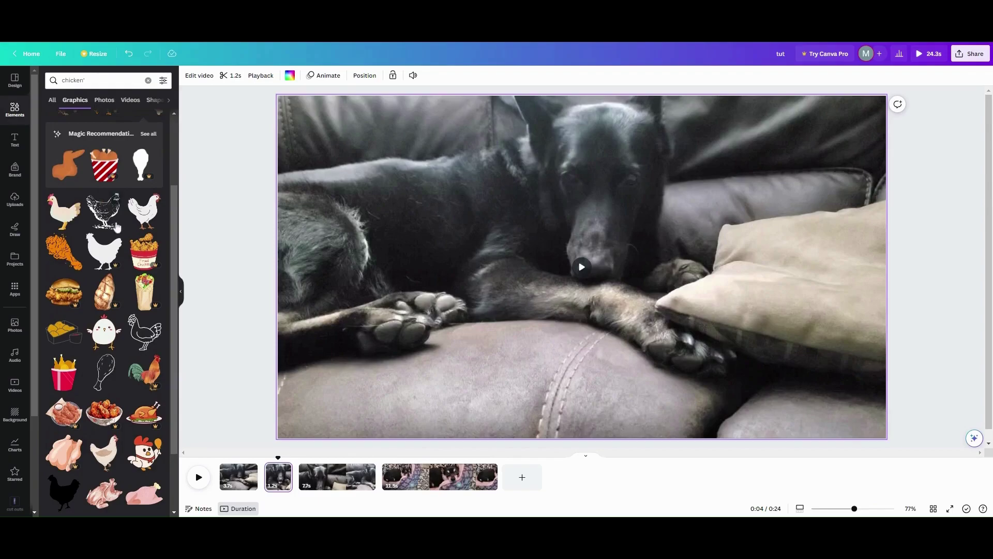
left_click(145, 215)
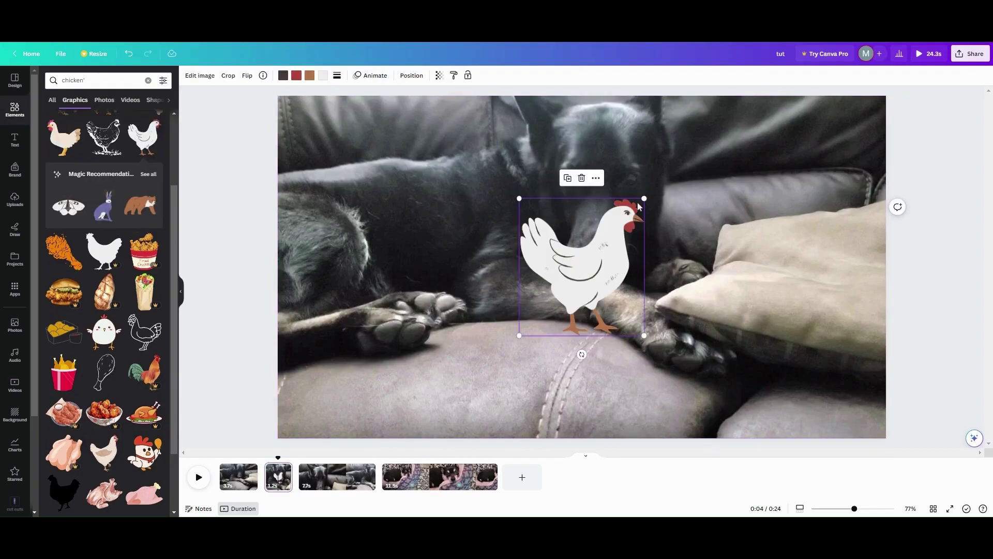
left_click_drag(644, 198, 655, 186)
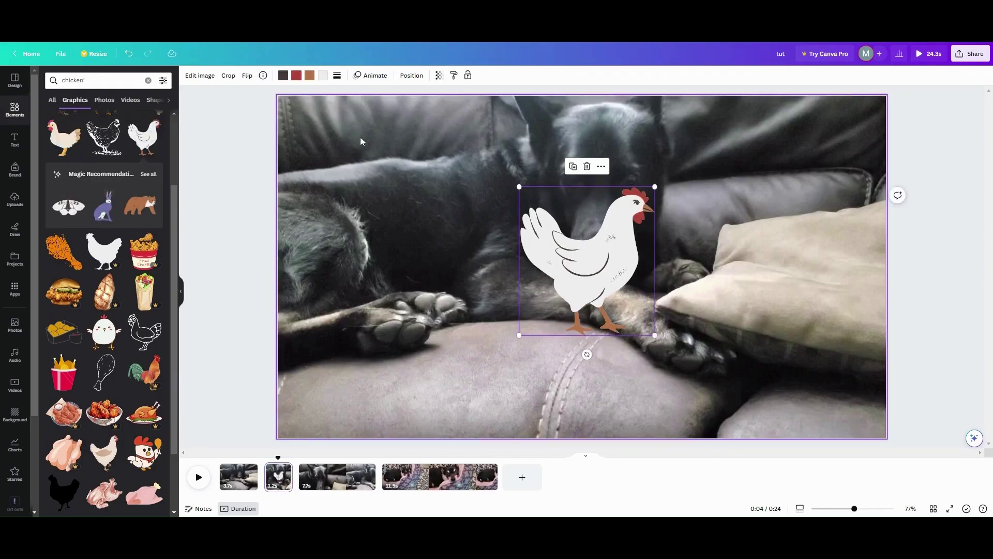
Add the fried-chicken photo, move it left and down, and select the dog video
left_click(105, 102)
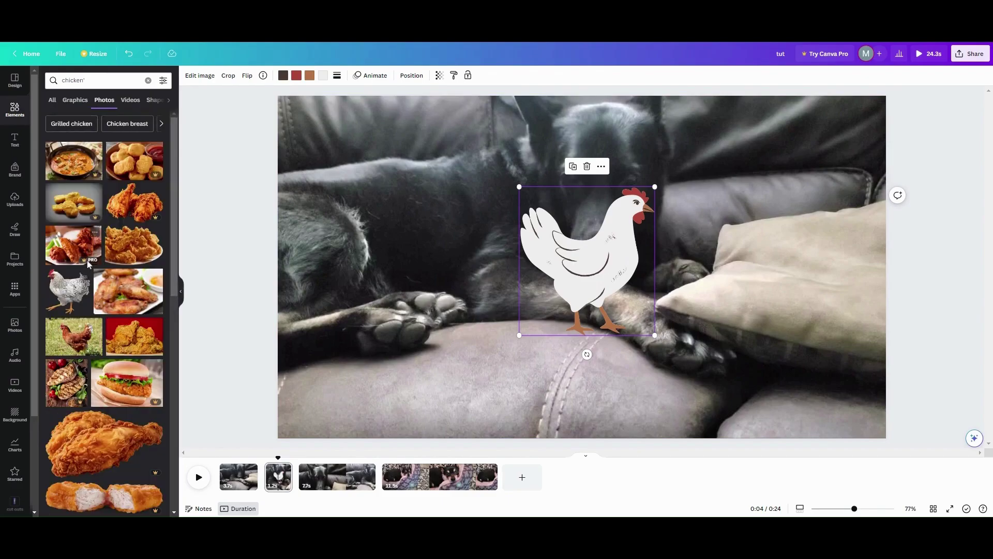
left_click(127, 256)
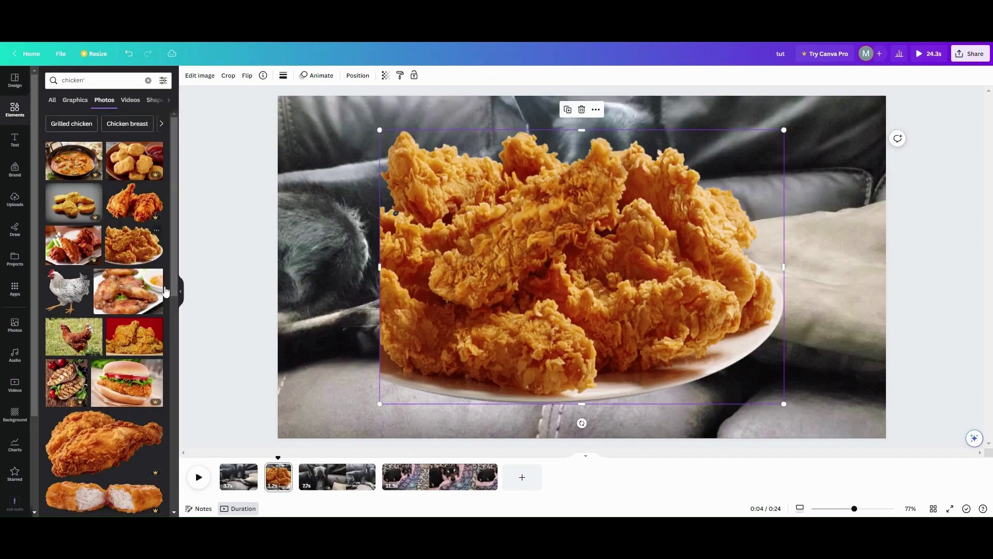
left_click_drag(451, 260, 426, 247)
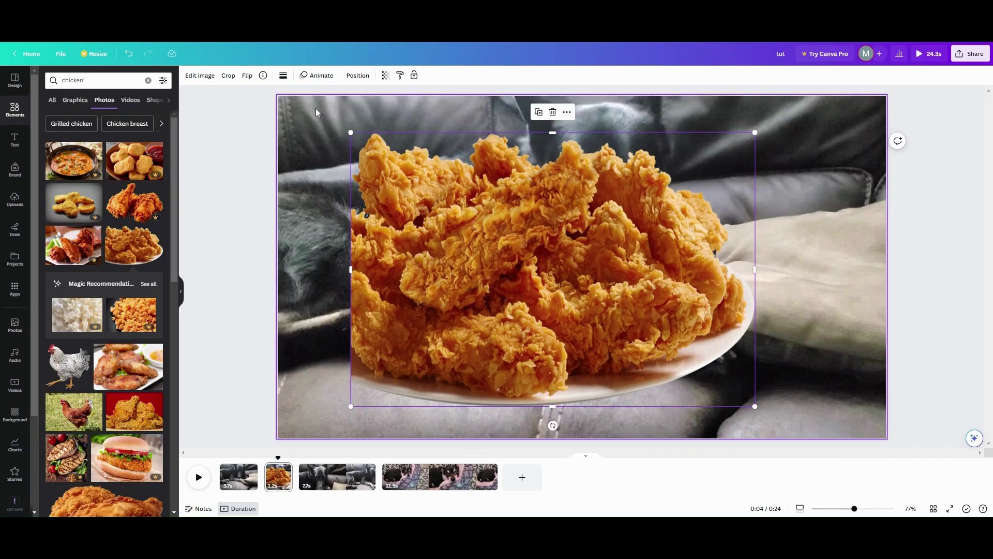
left_click(302, 131)
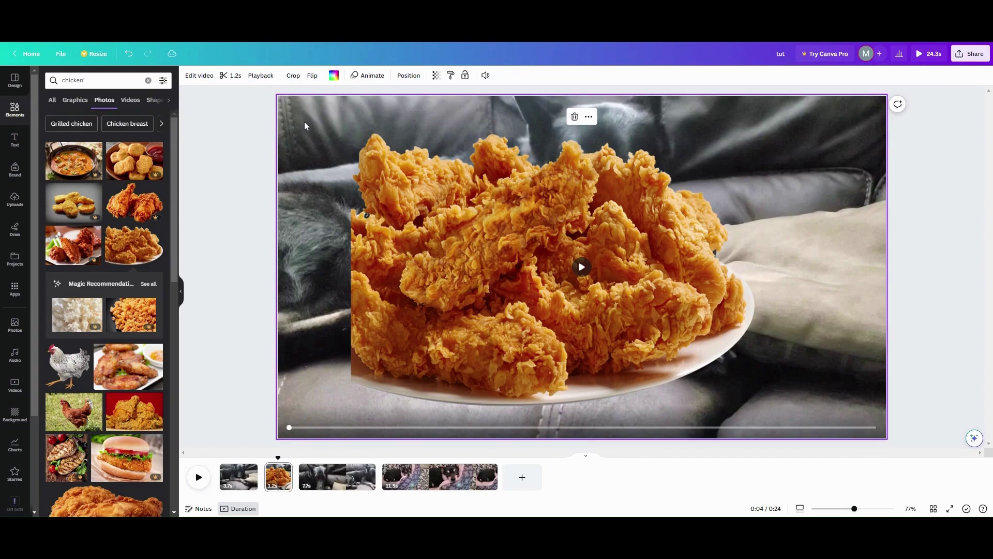
Set the dog video's transparency to 0, crop the fried chicken, and place the hen to its right
left_click(436, 76)
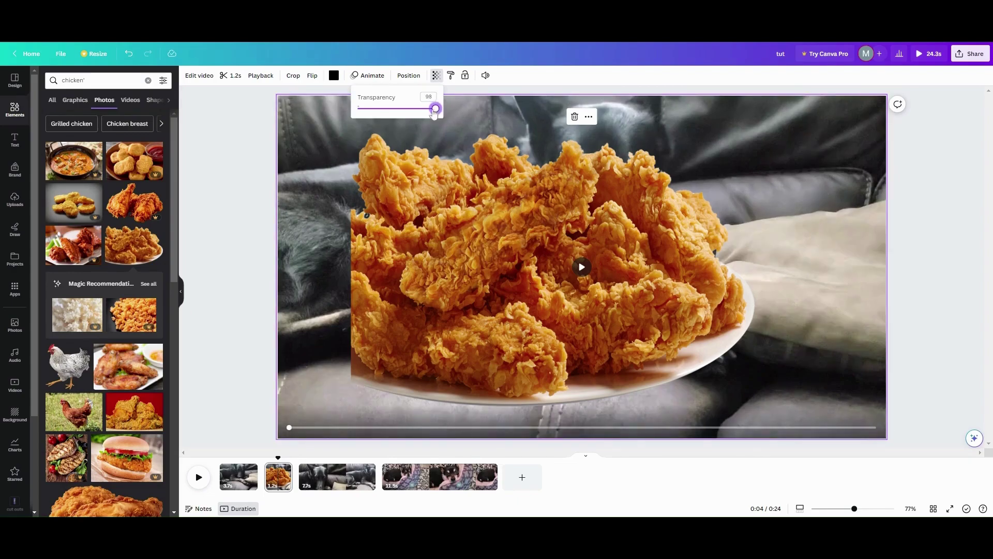
left_click_drag(434, 114, 326, 107)
left_click(458, 231)
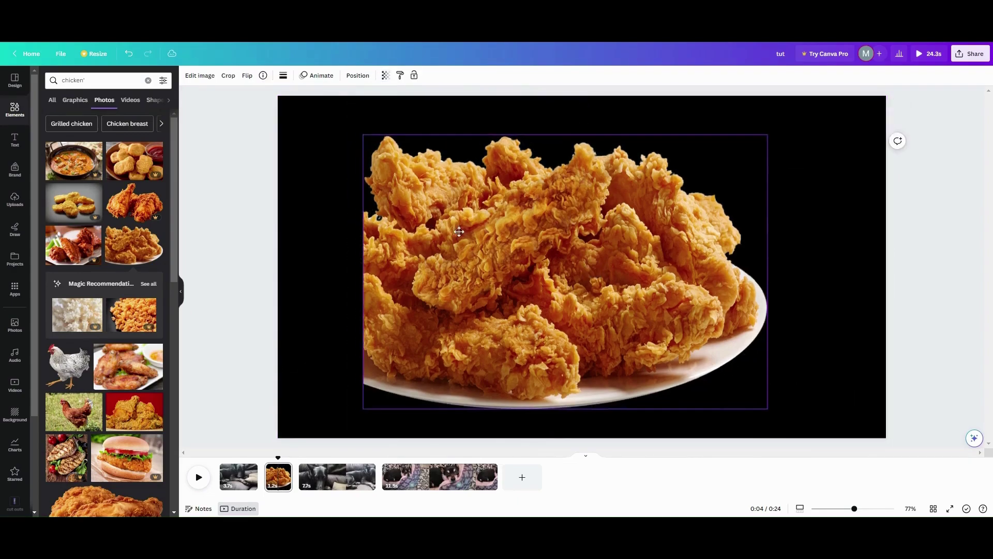
left_click_drag(459, 231, 386, 232)
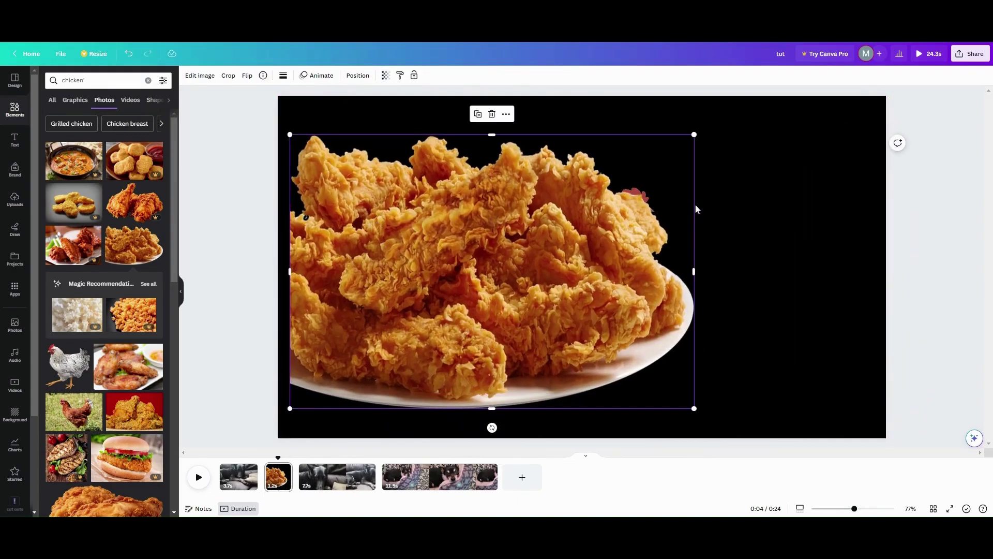
left_click_drag(694, 271, 561, 271)
left_click(629, 241)
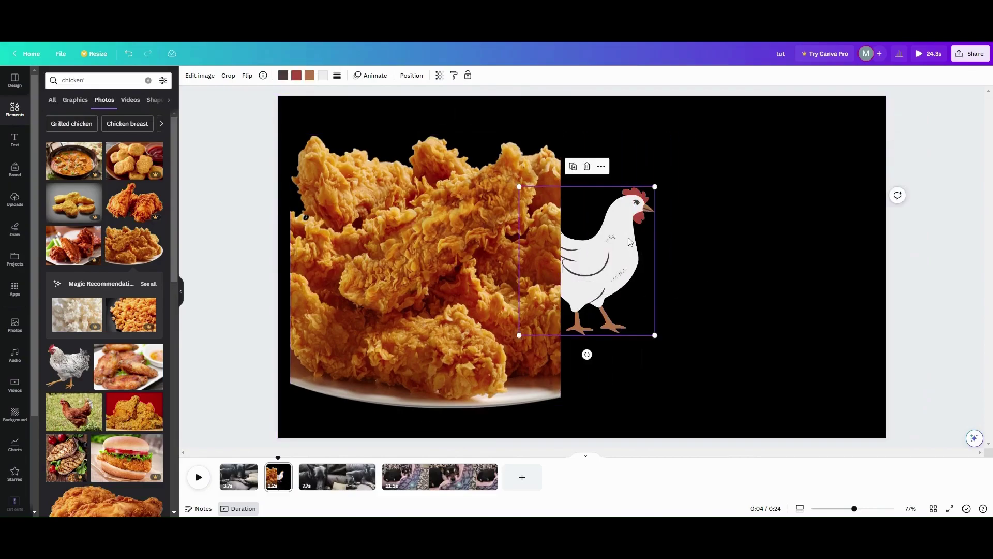
left_click_drag(629, 241, 737, 193)
Play the video from the first page and pause partway into page 3
left_click(245, 478)
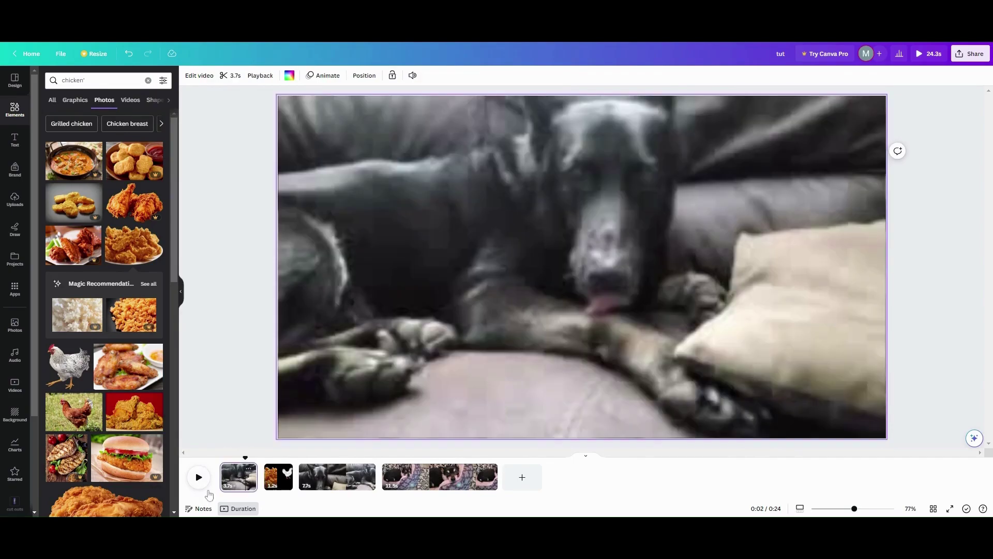
left_click(197, 483)
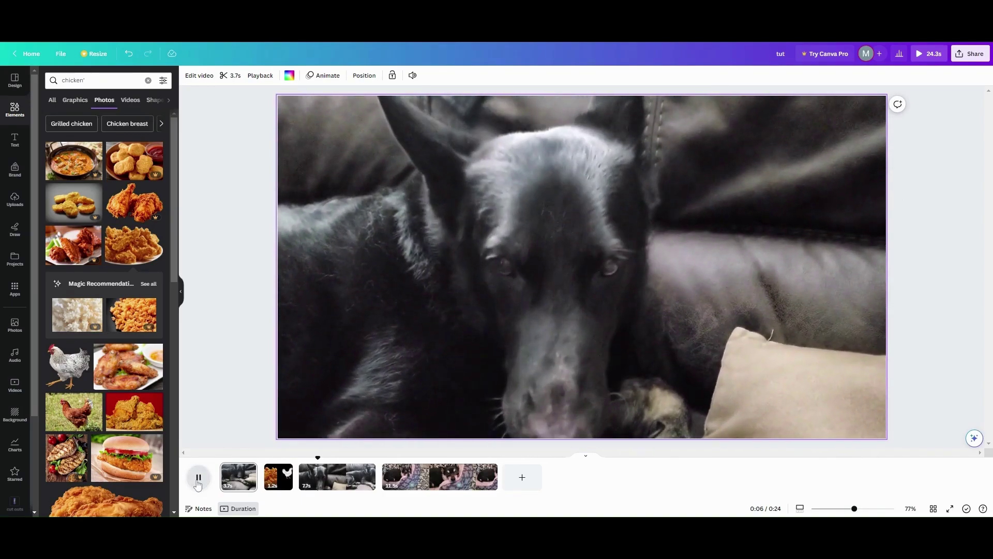
left_click(197, 482)
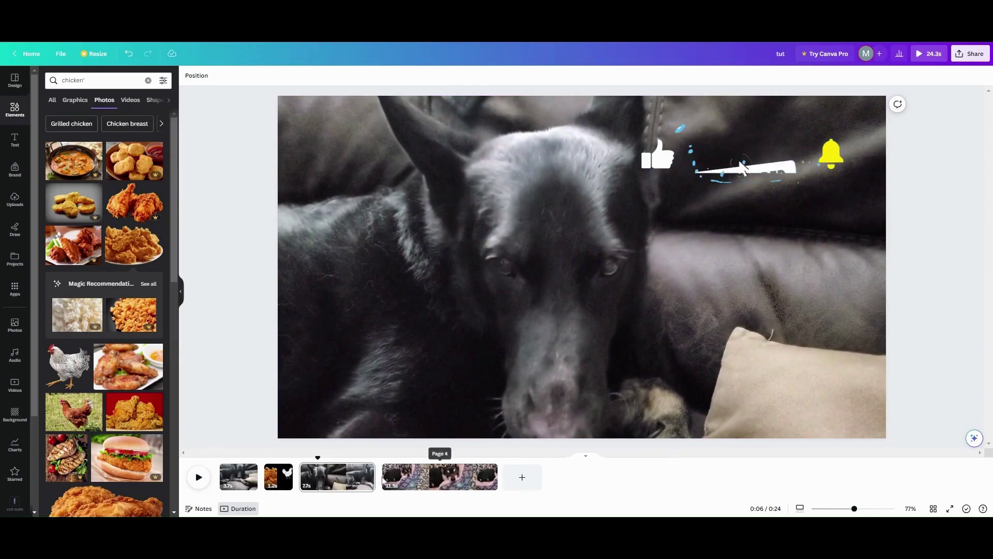
Drag the round M avatar on the chihuahua page into the top-right corner and replay to check
left_click(385, 476)
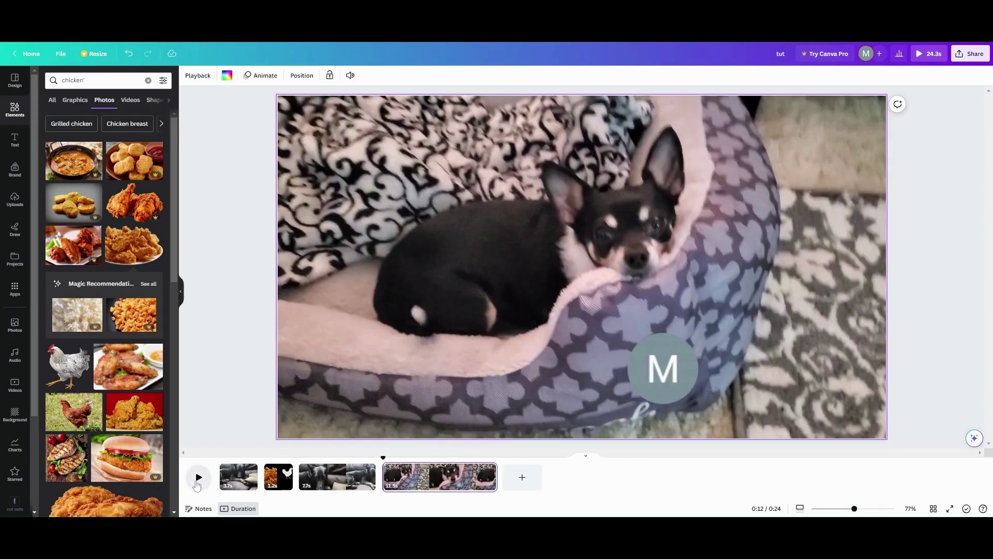
left_click(198, 478)
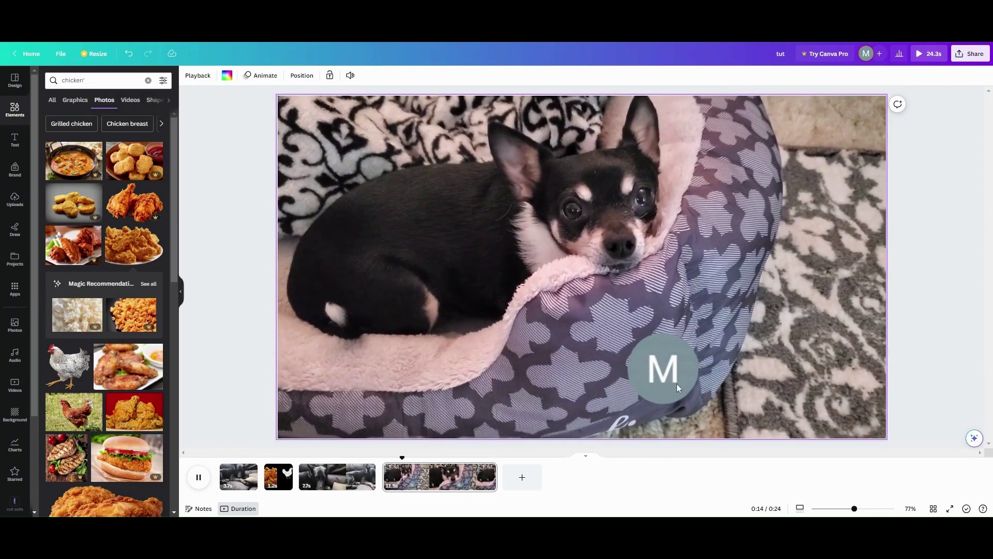
left_click(670, 368)
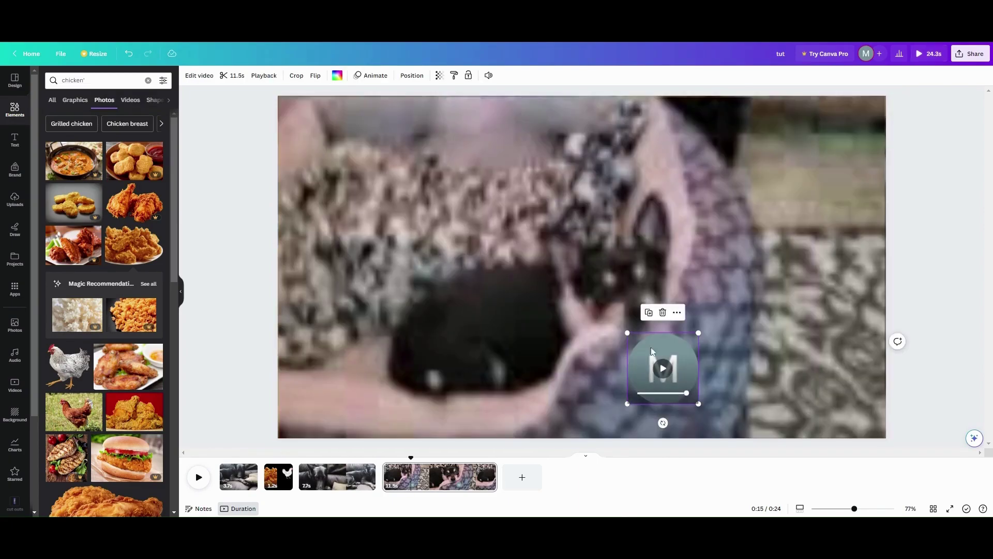
left_click_drag(651, 351, 743, 157)
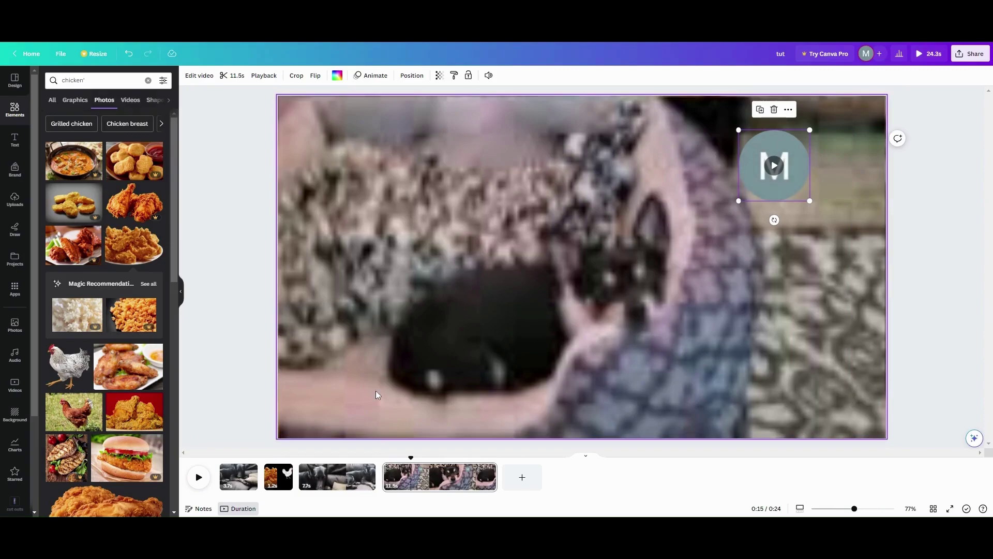
left_click(199, 477)
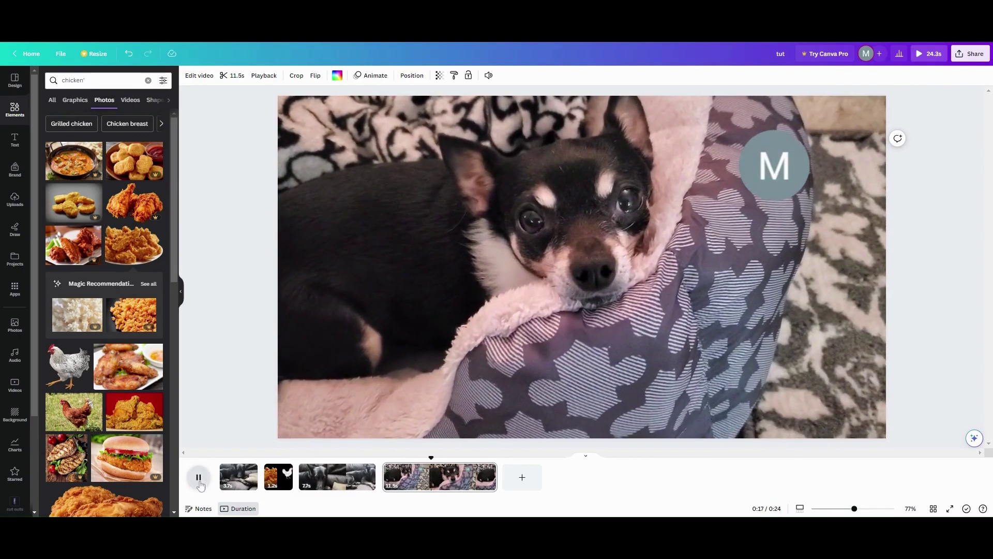
left_click(201, 483)
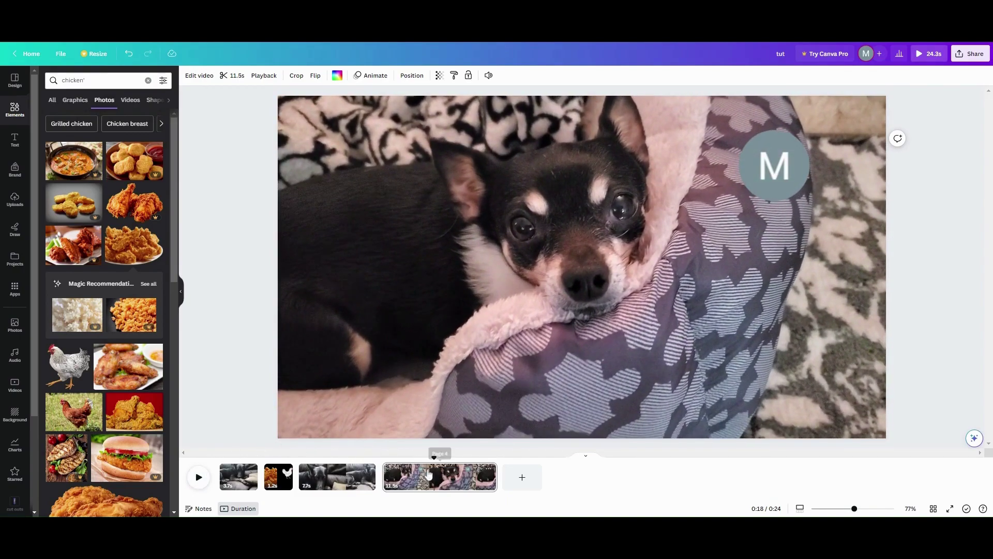
Split page 4, then split page 5, producing 5.2s, 3.1s and 3.2s chihuahua pages
right_click(436, 480)
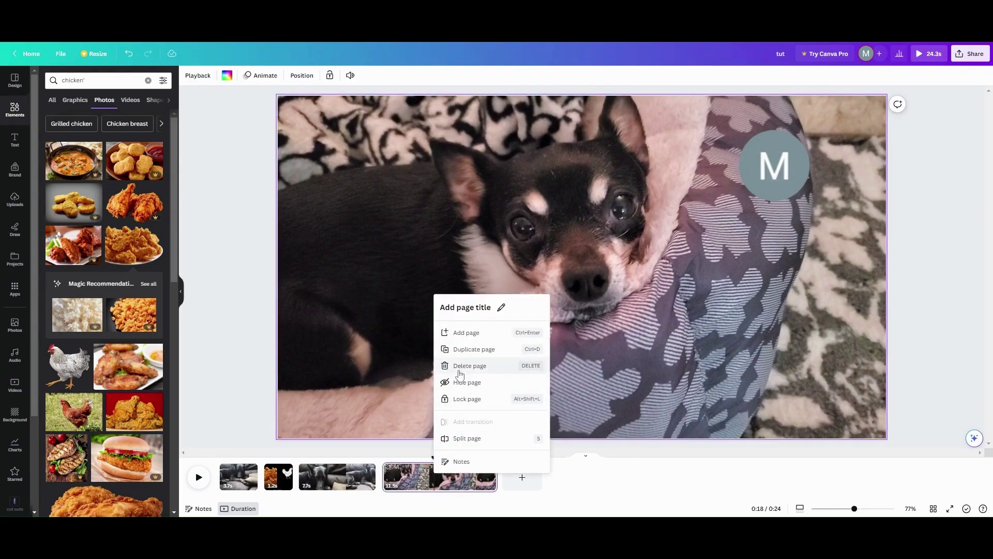
left_click(463, 439)
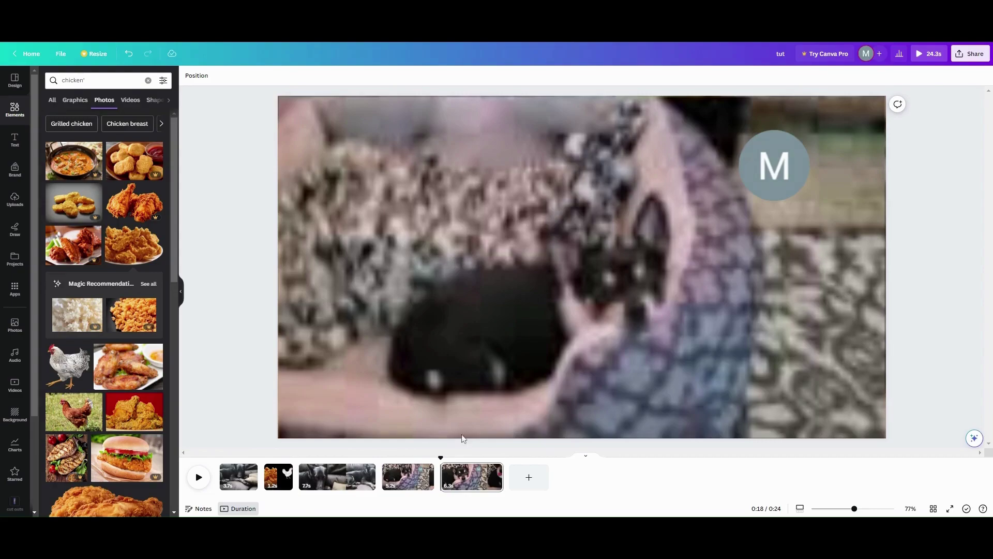
left_click(199, 479)
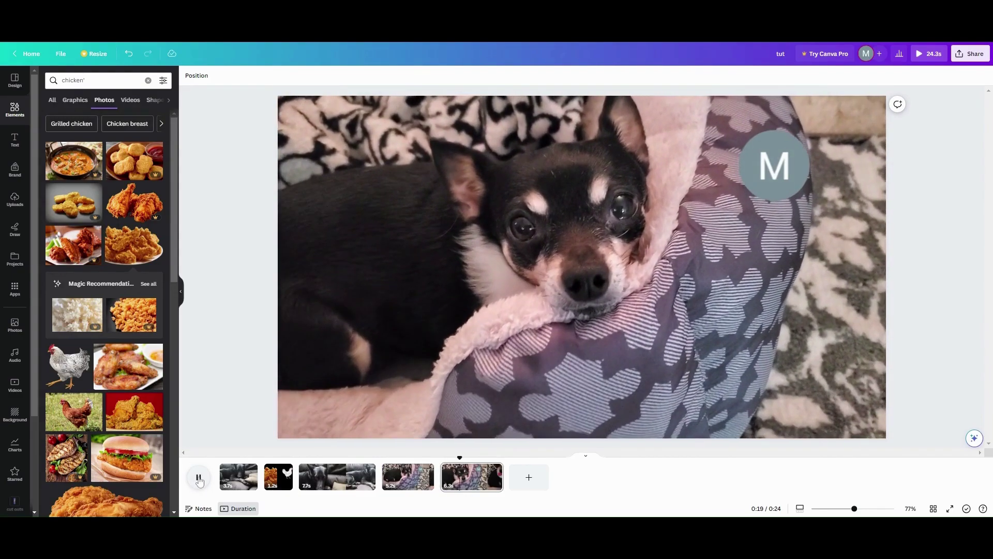
left_click(199, 480)
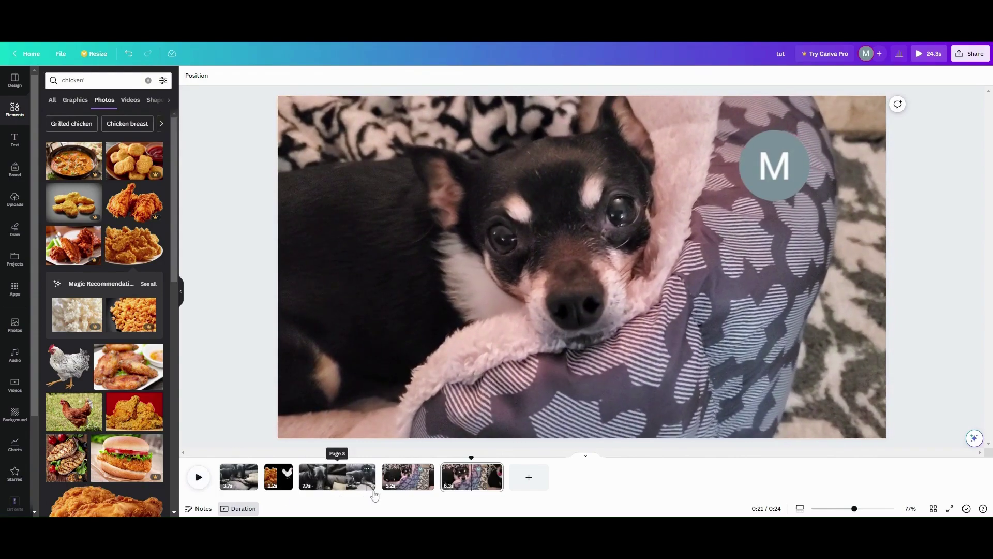
left_click(473, 489)
right_click(473, 489)
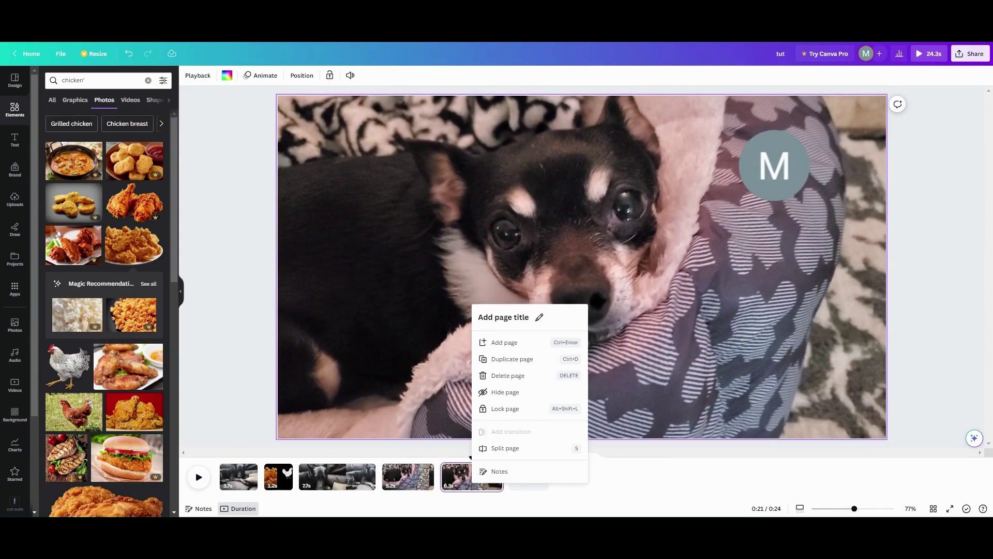
left_click(506, 448)
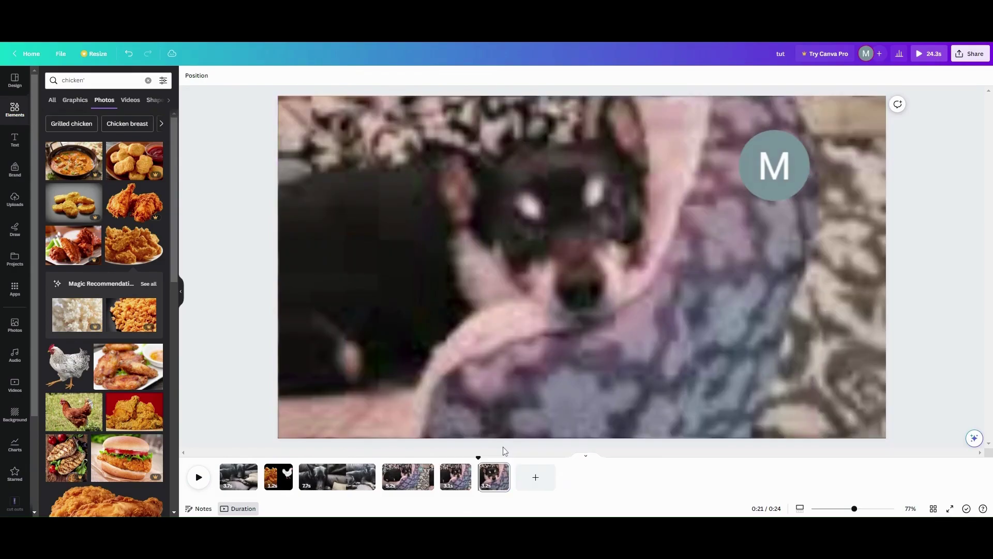
Move the M avatar on the 3.1s page into the top-right corner and shrink it
left_click(458, 473)
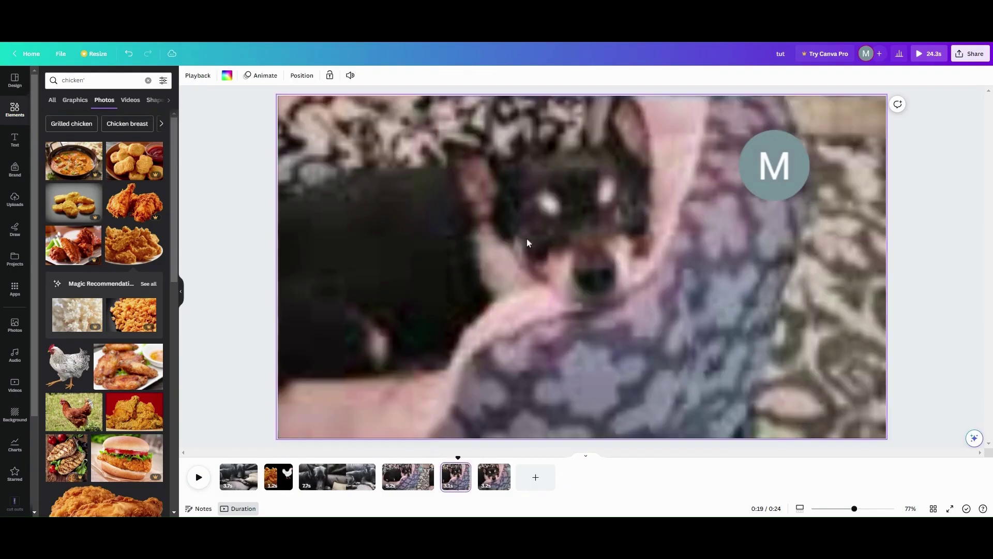
left_click(759, 173)
left_click_drag(783, 145, 832, 116)
left_click_drag(787, 166, 822, 132)
Detach the dog video from the page background and delete it, leaving black
left_click(587, 175)
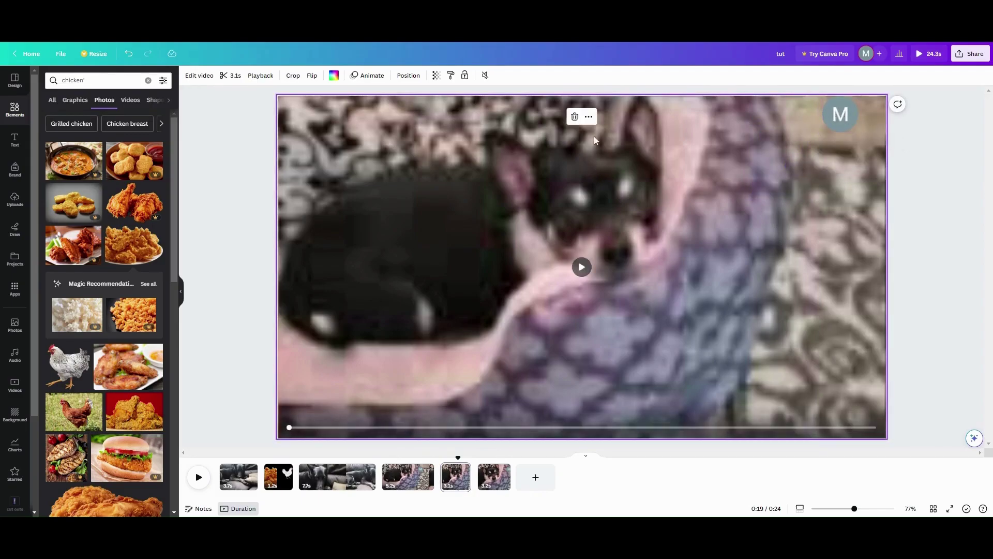
left_click(589, 116)
left_click(609, 267)
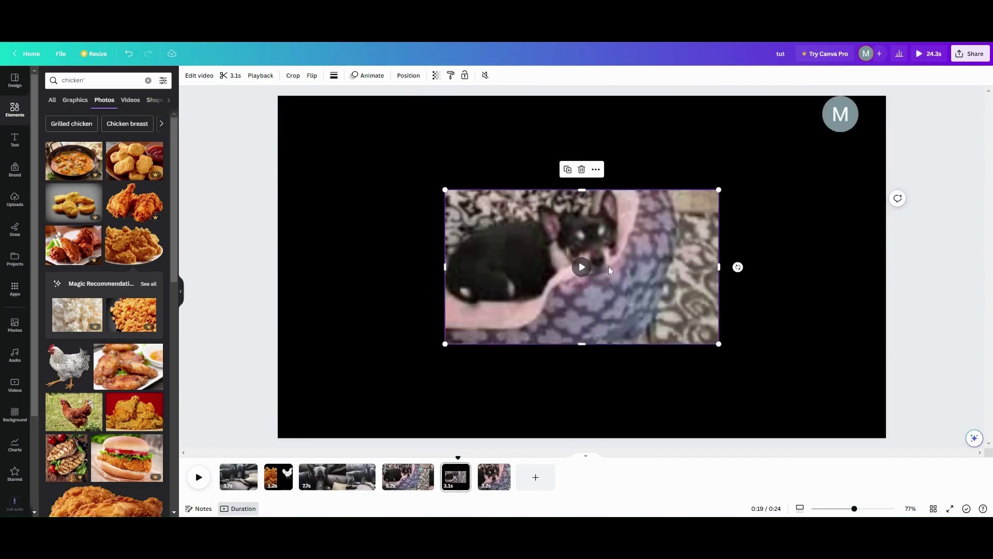
left_click(582, 169)
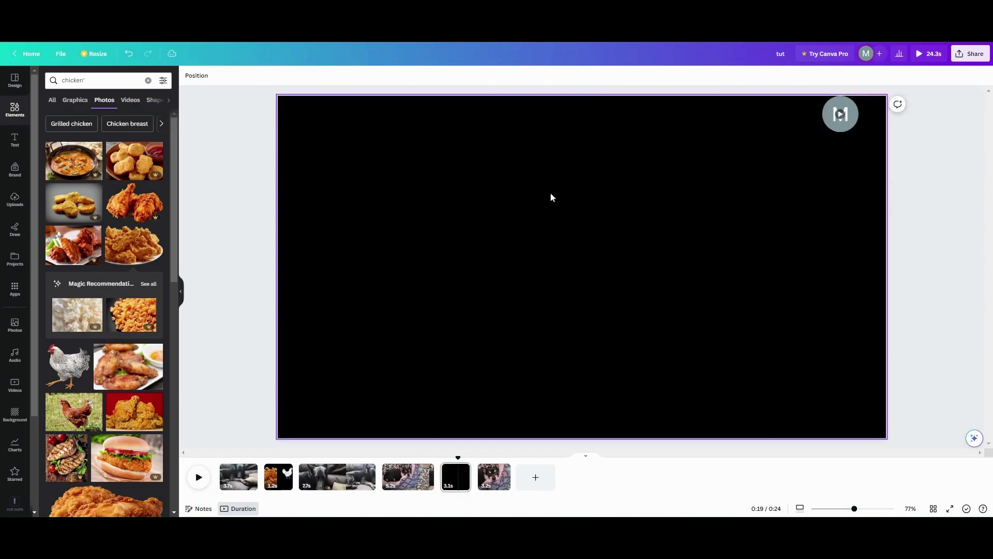
Search stock videos for cheese and add the cheese-grating clip to the black page
left_click(46, 80)
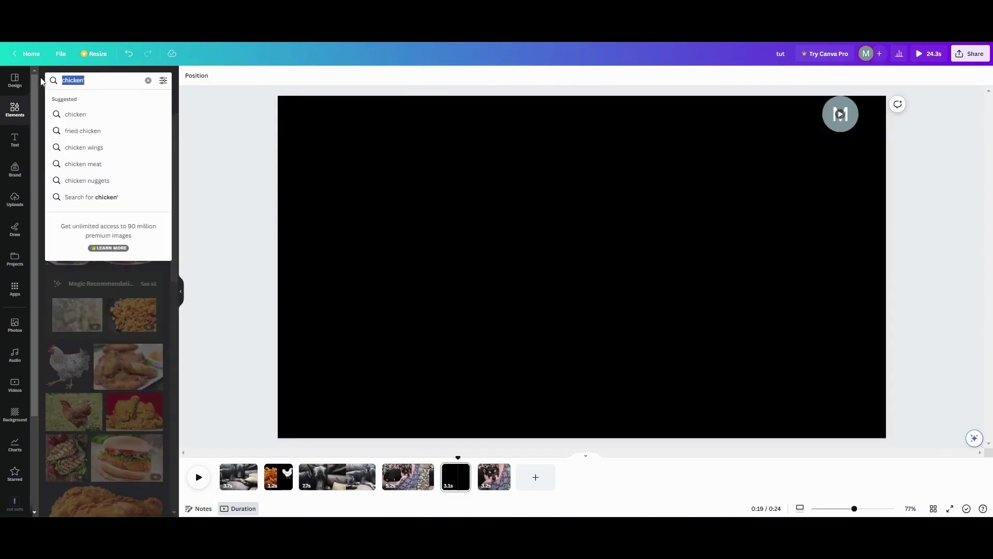
left_click(15, 385)
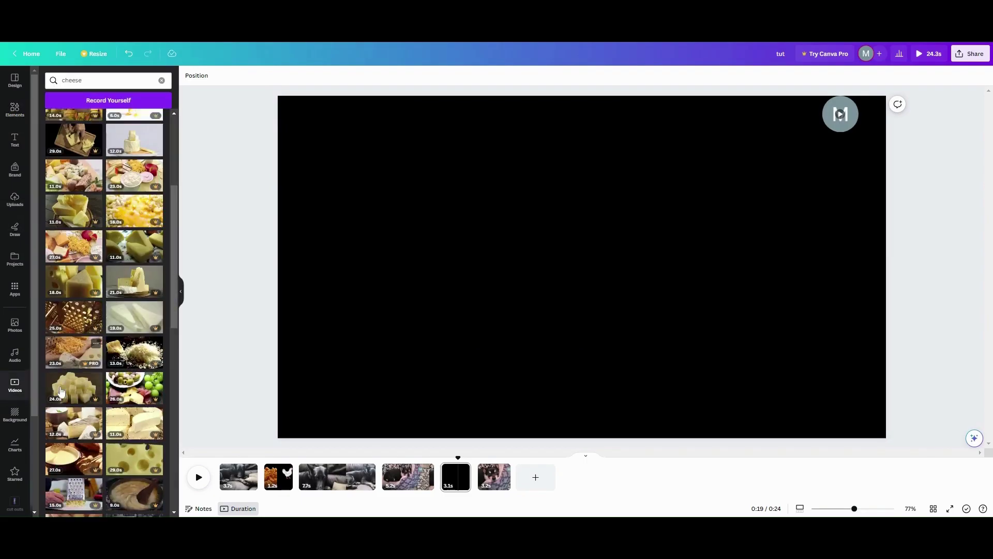
scroll(60, 404, "down", 3)
left_click(60, 414)
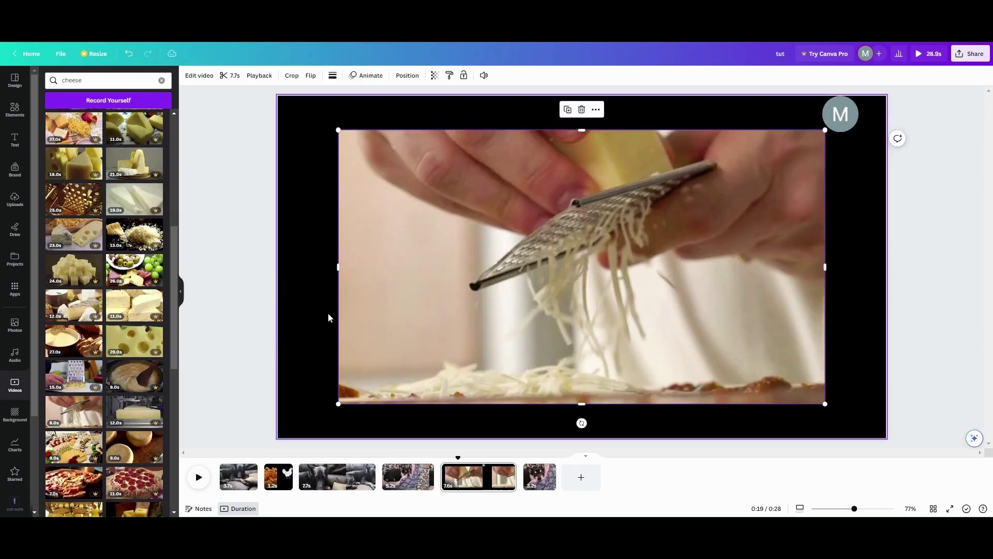
Set the grating clip as the page background and trim it to 2.7 seconds
left_click(598, 110)
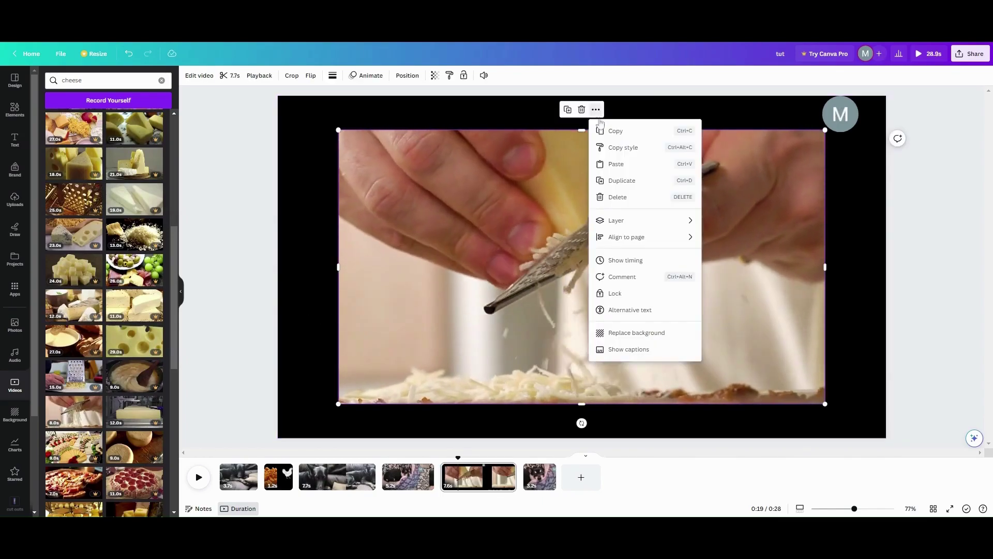
left_click(623, 332)
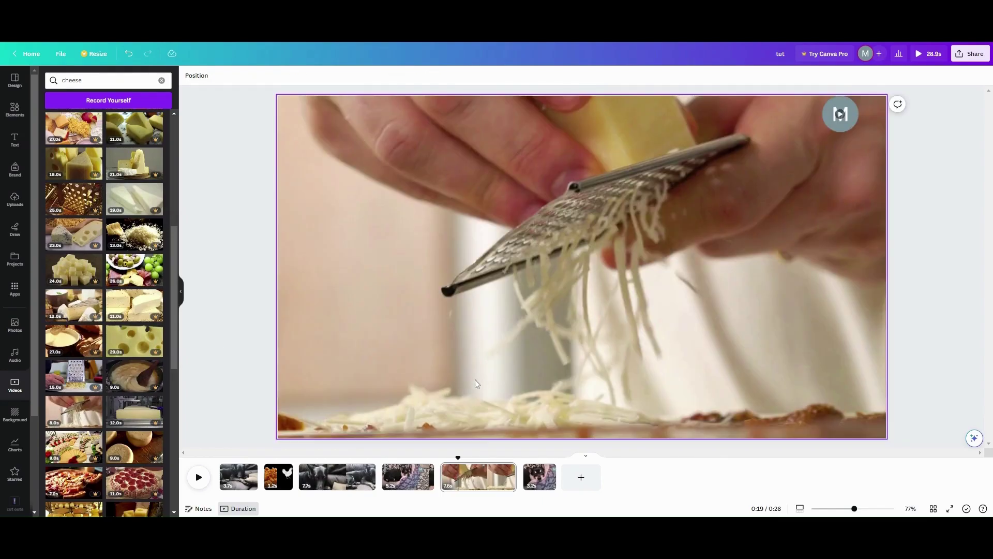
left_click_drag(511, 477, 468, 477)
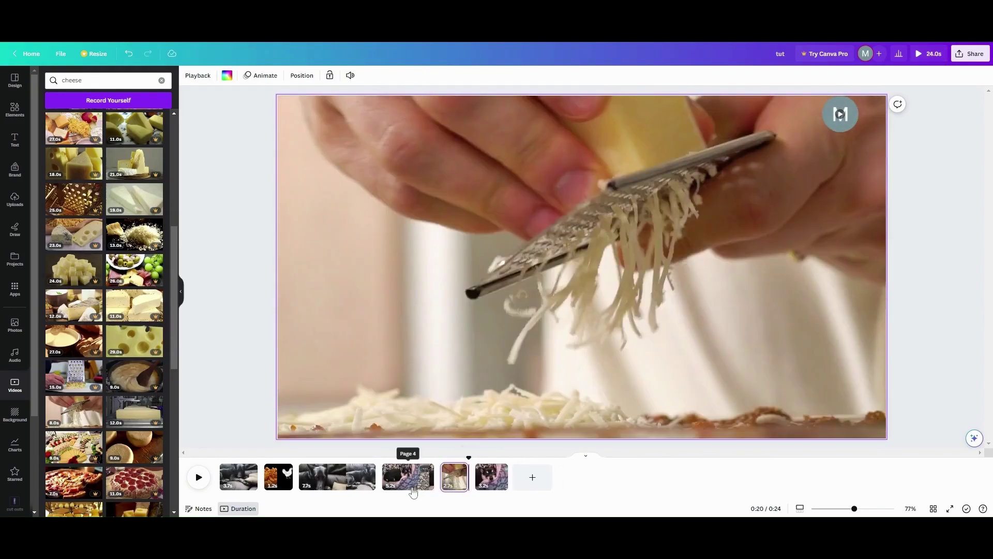
Play the video from page 4's dog-in-bed clip, then return the playhead to 0:15
left_click(414, 489)
left_click(197, 477)
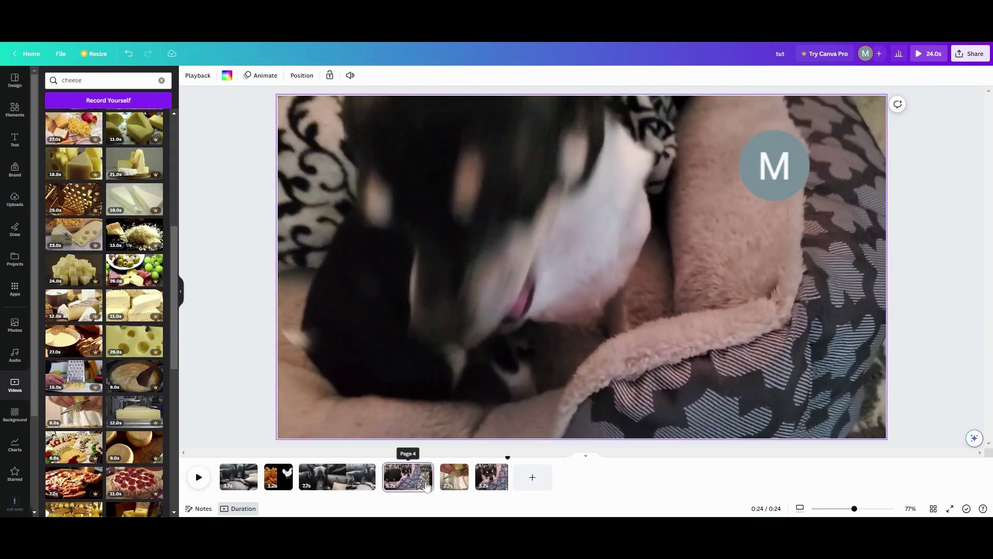
left_click(414, 487)
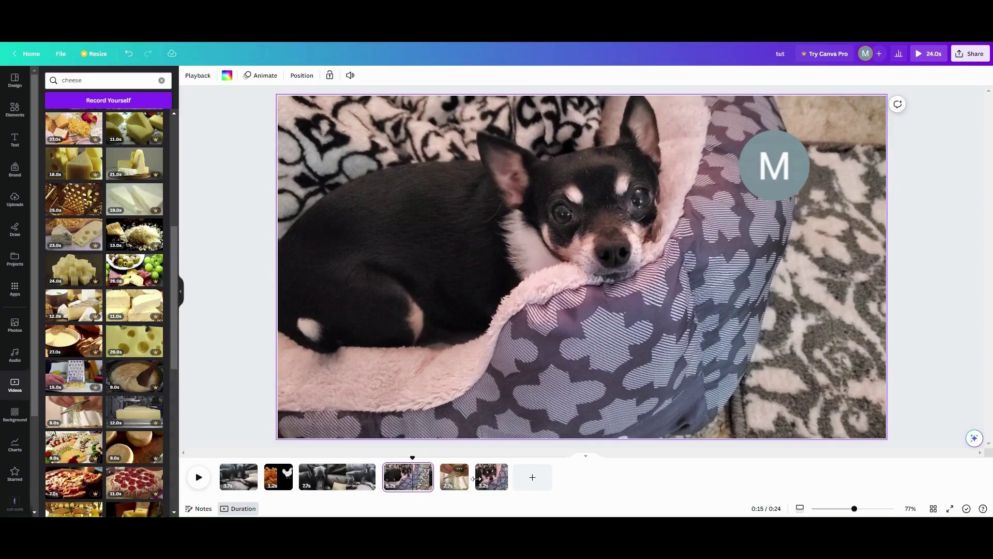
Move page 4's M avatar further right, shrink it, and fade its transparency toward 0
left_click(407, 481)
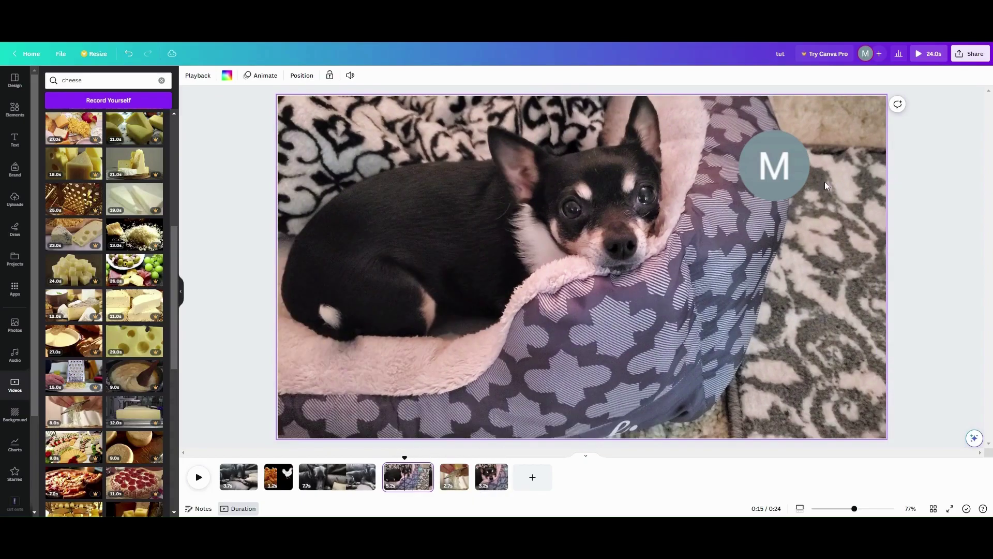
left_click(799, 164)
left_click_drag(799, 164, 854, 134)
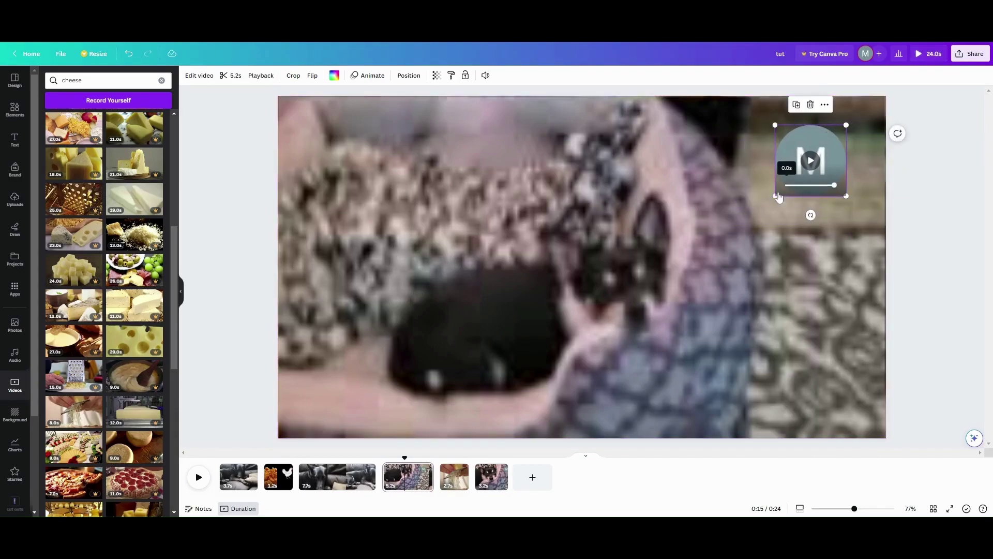
left_click_drag(779, 198, 830, 140)
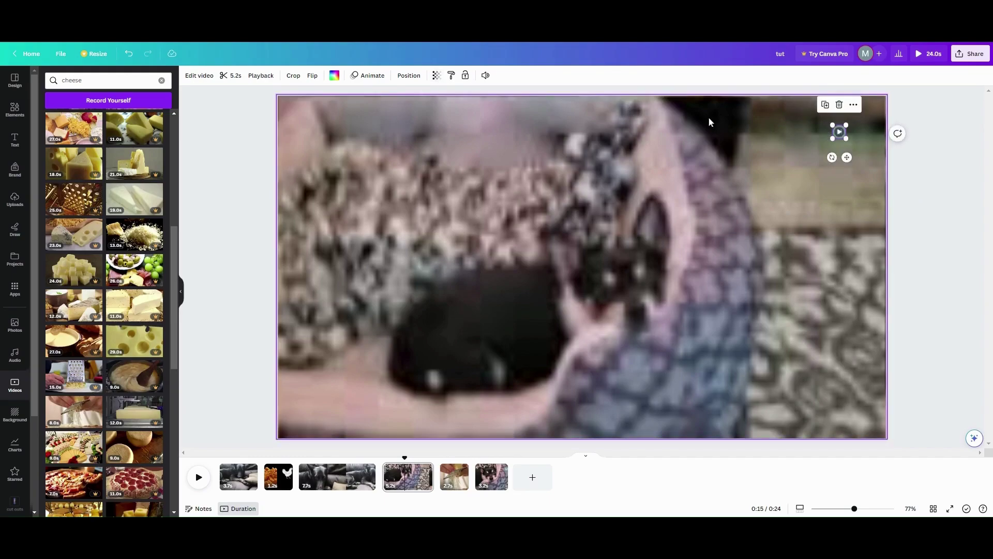
left_click(435, 77)
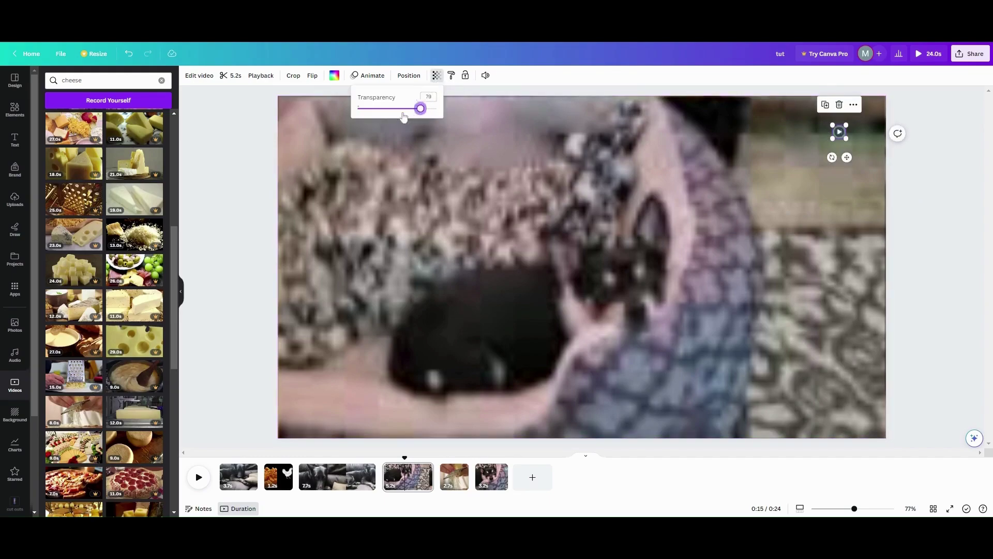
left_click_drag(404, 116, 346, 133)
Set the last page's M avatar transparency to 0 so it is invisible
left_click(492, 476)
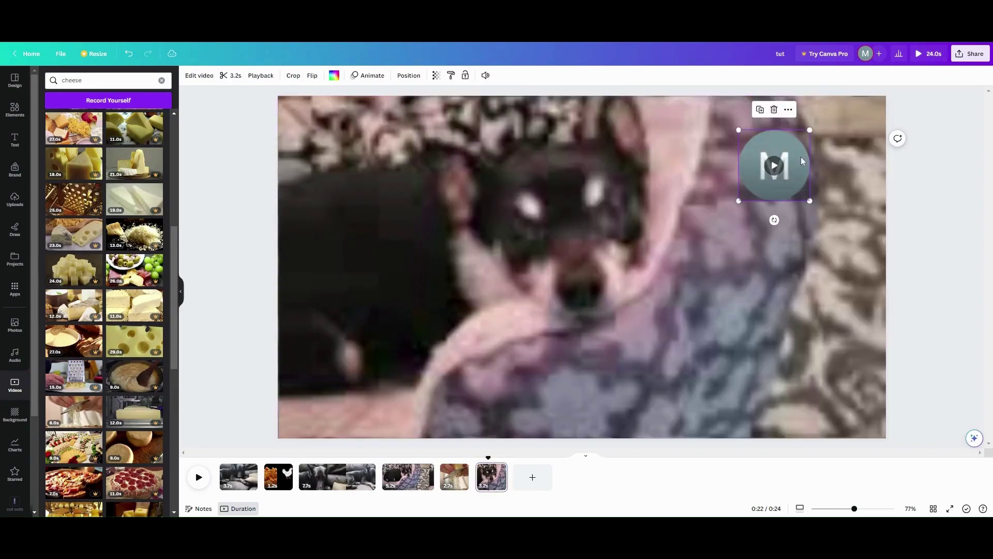
left_click(436, 75)
left_click_drag(437, 110, 356, 108)
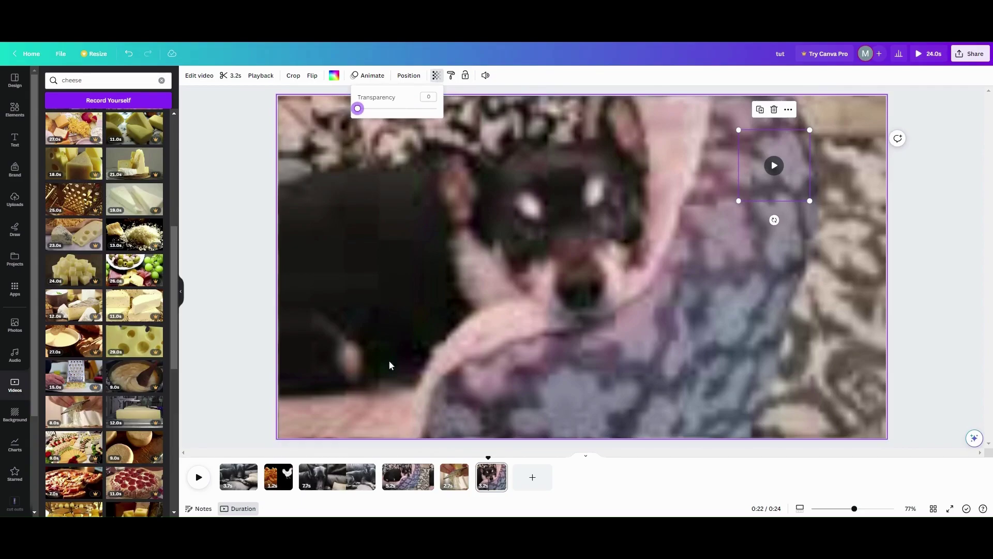
Split the 7.7s black dog page twice, leaving 1.7s, 3.9s and 1.9s pages
left_click(314, 486)
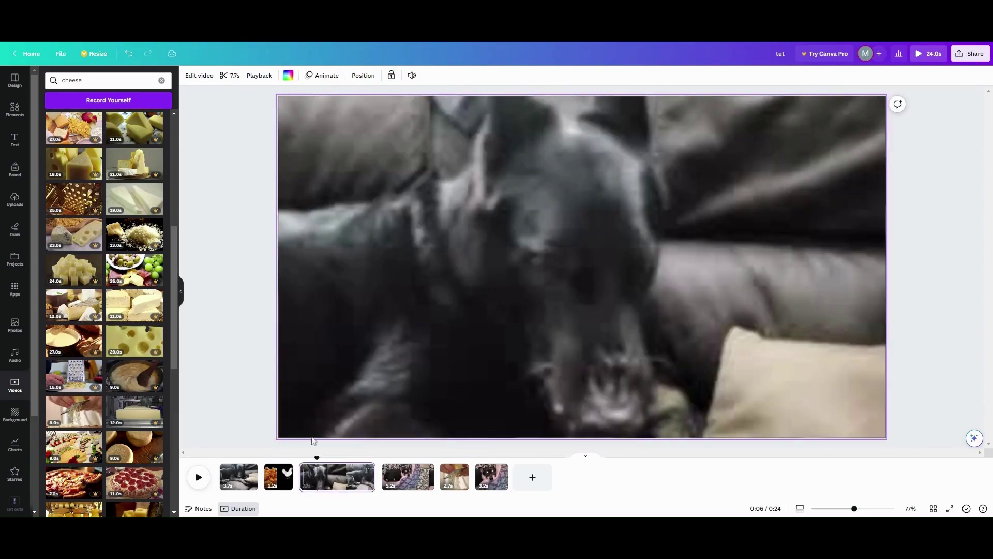
right_click(320, 480)
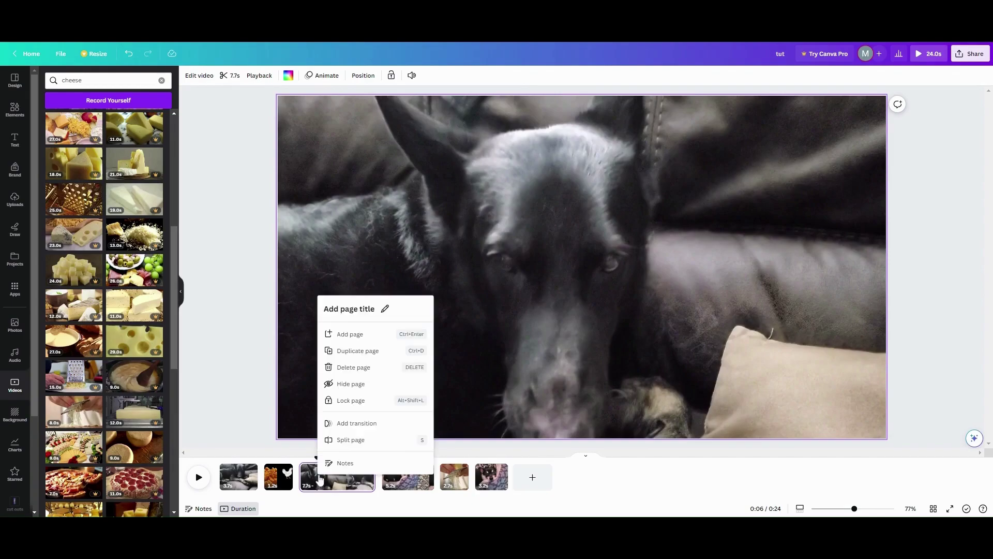
left_click(348, 440)
right_click(373, 478)
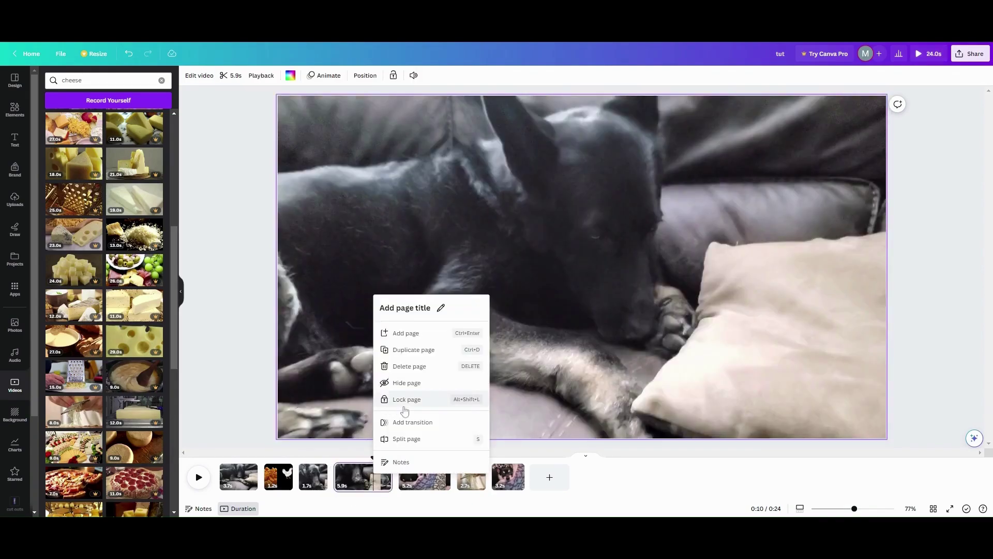
left_click(403, 438)
left_click(351, 484)
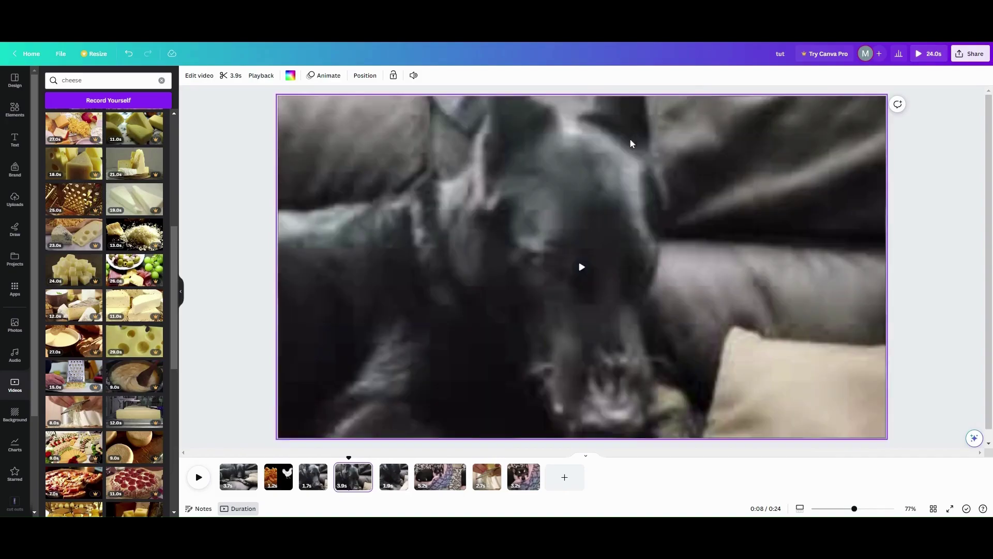
Set the 3.9s page's dog video transparency to 0 so it's fully see-through
right_click(630, 140)
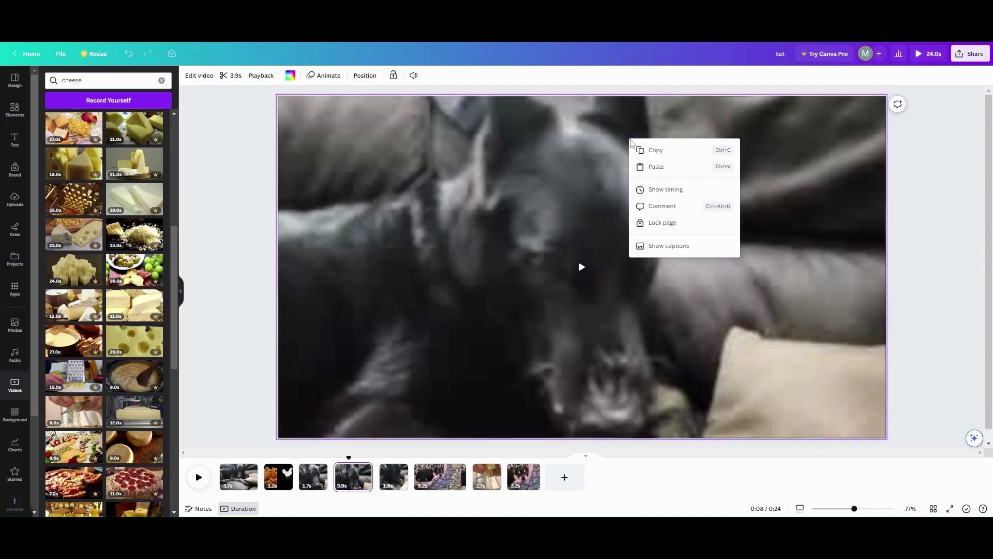
left_click(630, 140)
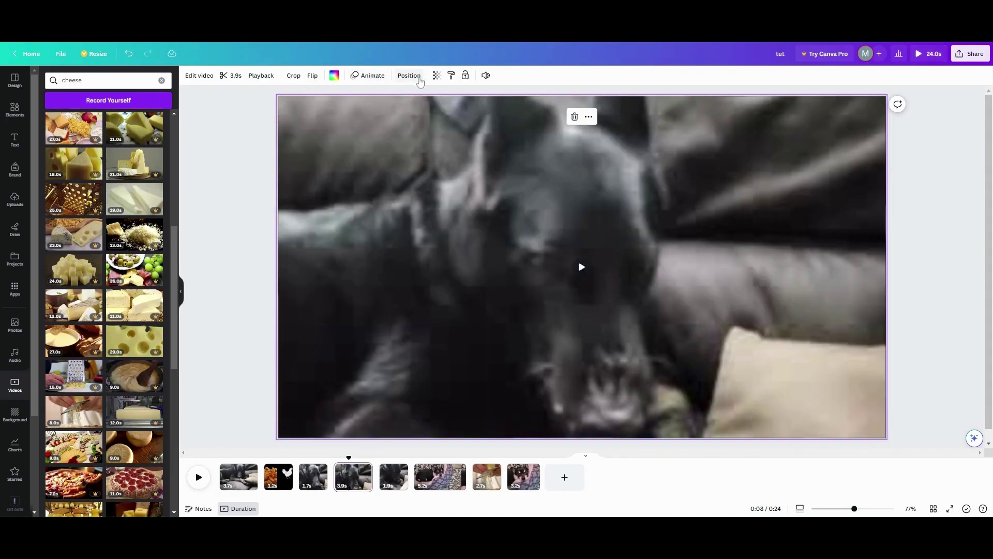
left_click(436, 75)
left_click_drag(416, 106, 357, 106)
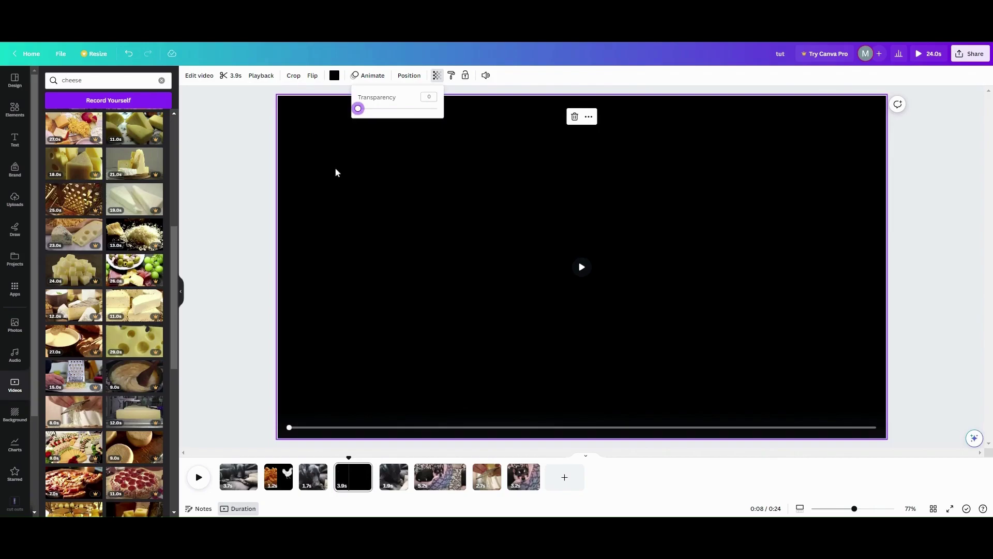
left_click(389, 209)
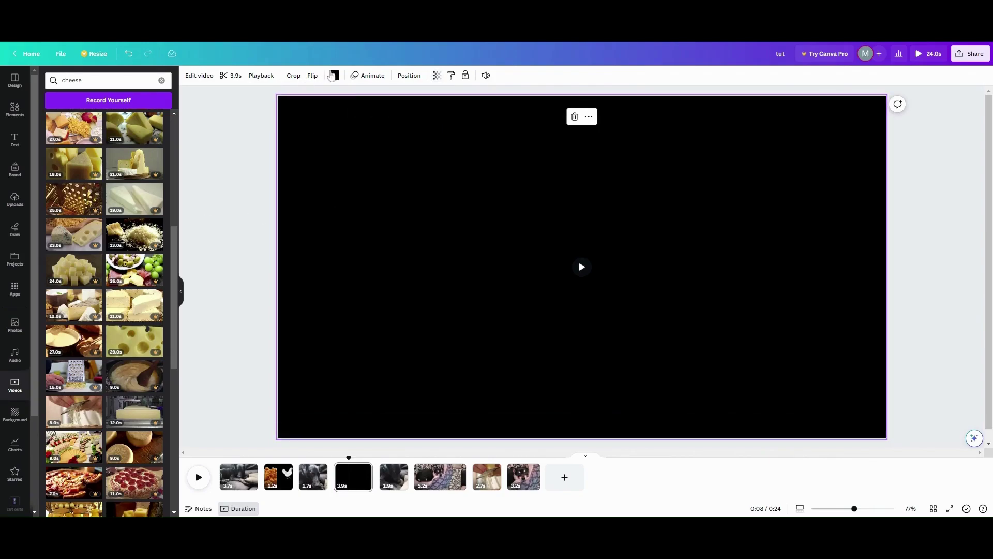
Apply the purple-to-teal gradient as the page background, then select page 3
left_click(334, 75)
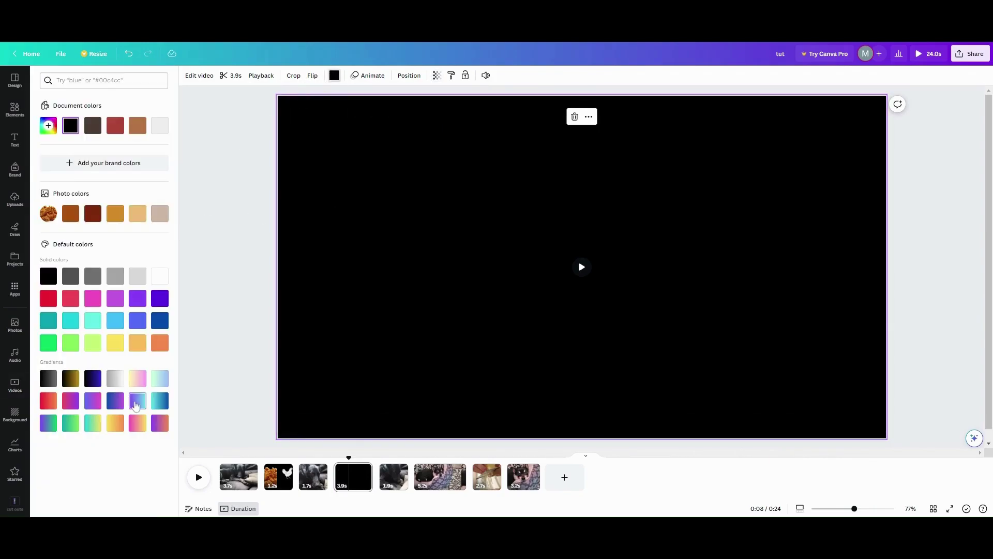
left_click(137, 402)
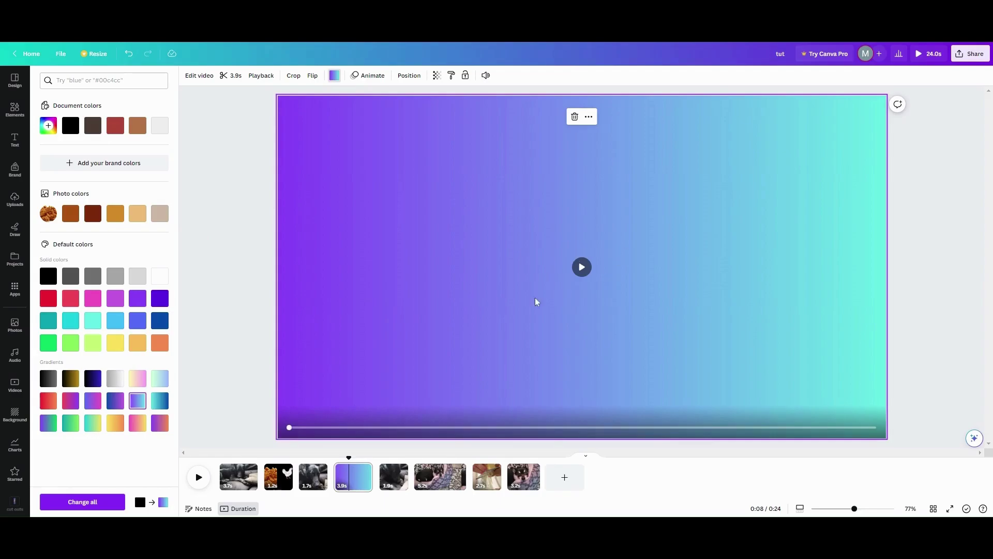
left_click(313, 483)
Play the video from page 3 through to the gradient page with the THANK YOU! graphic
left_click(192, 483)
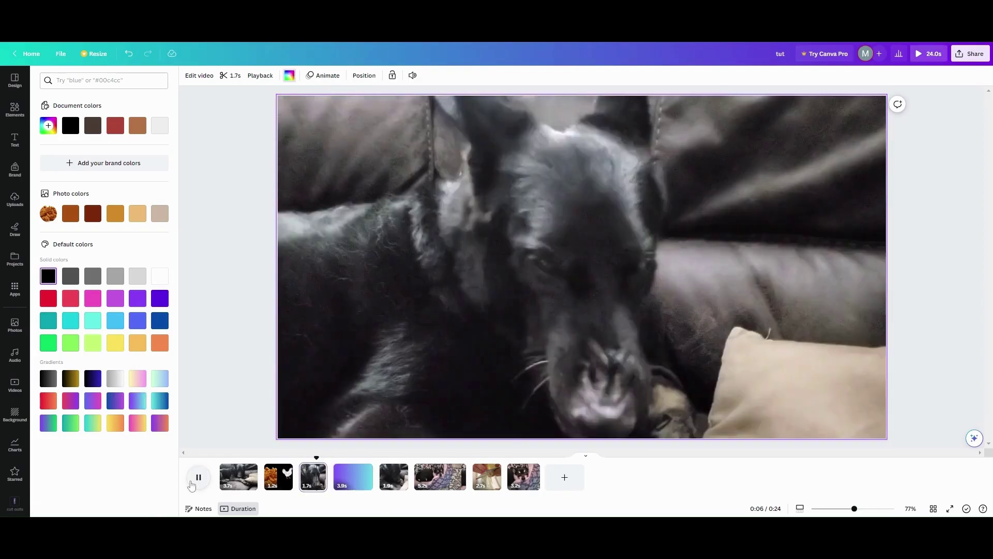